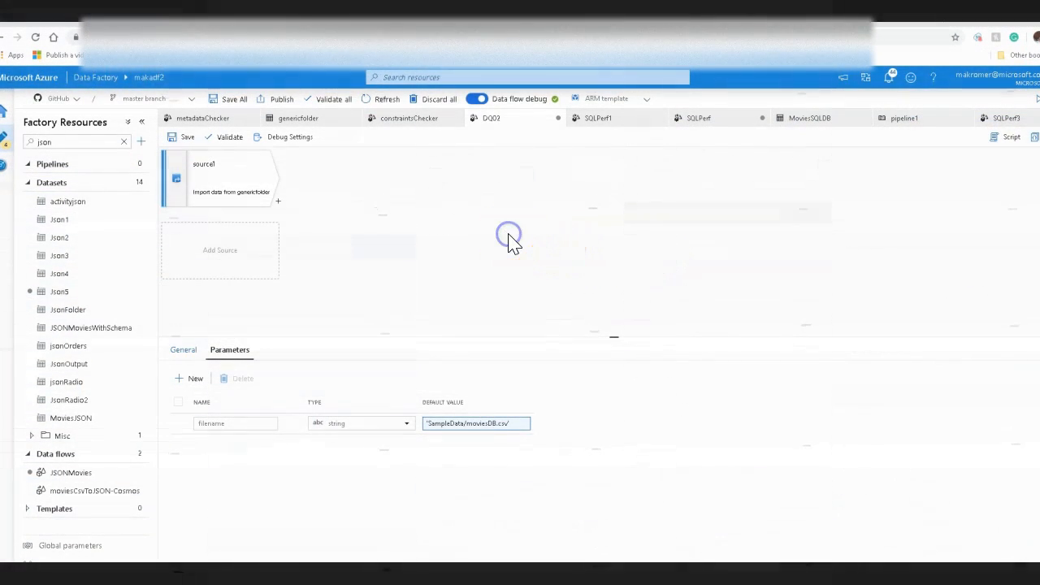
Step: Inspect the data flow's general settings and the source's genericfolder CSV dataset connection
{"action": "left_click", "coordinate": [194, 349]}
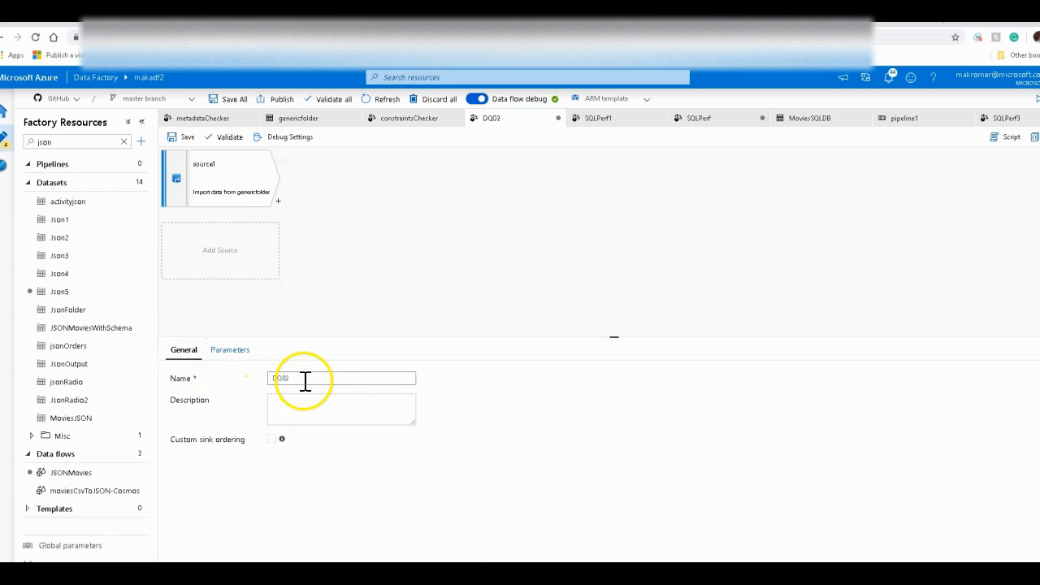
{"action": "left_click", "coordinate": [253, 208]}
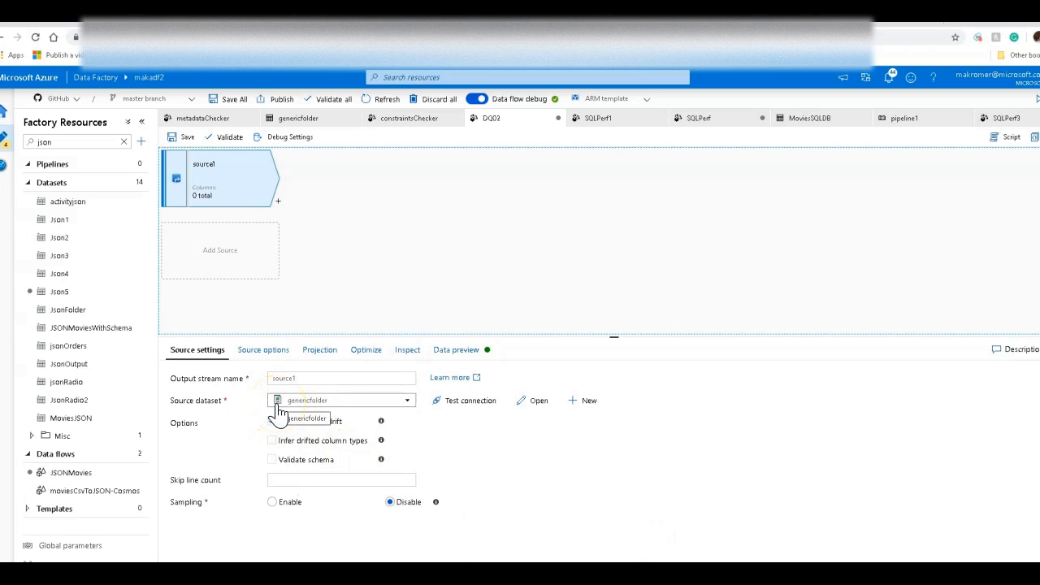
{"action": "left_click", "coordinate": [538, 399]}
{"action": "left_click", "coordinate": [225, 314]}
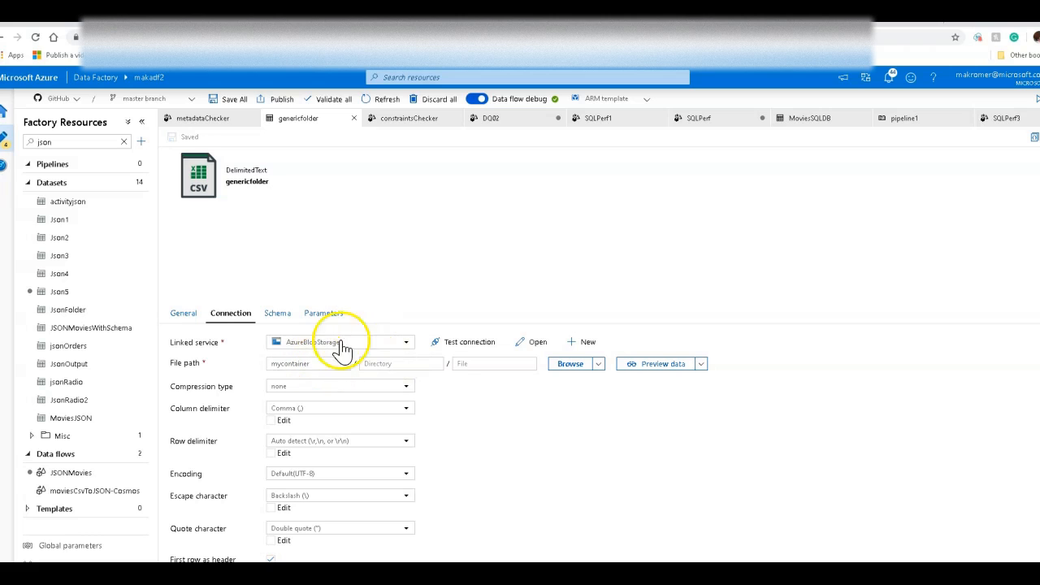
{"action": "left_click", "coordinate": [497, 118]}
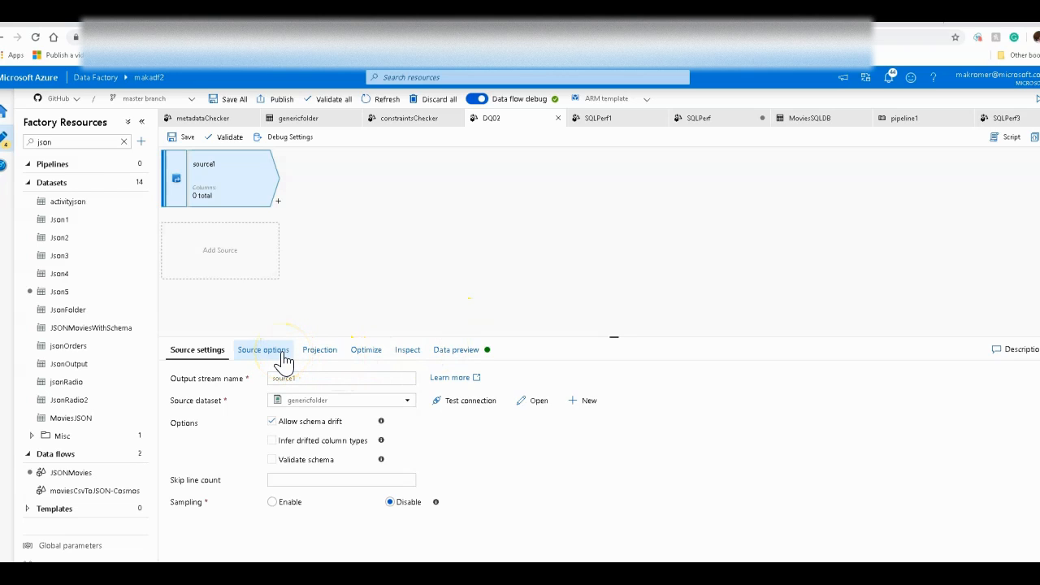
Step: Review the filename parameter's default value and the source's wildcard path expression that uses it
{"action": "left_click", "coordinate": [387, 272]}
{"action": "left_click", "coordinate": [228, 351]}
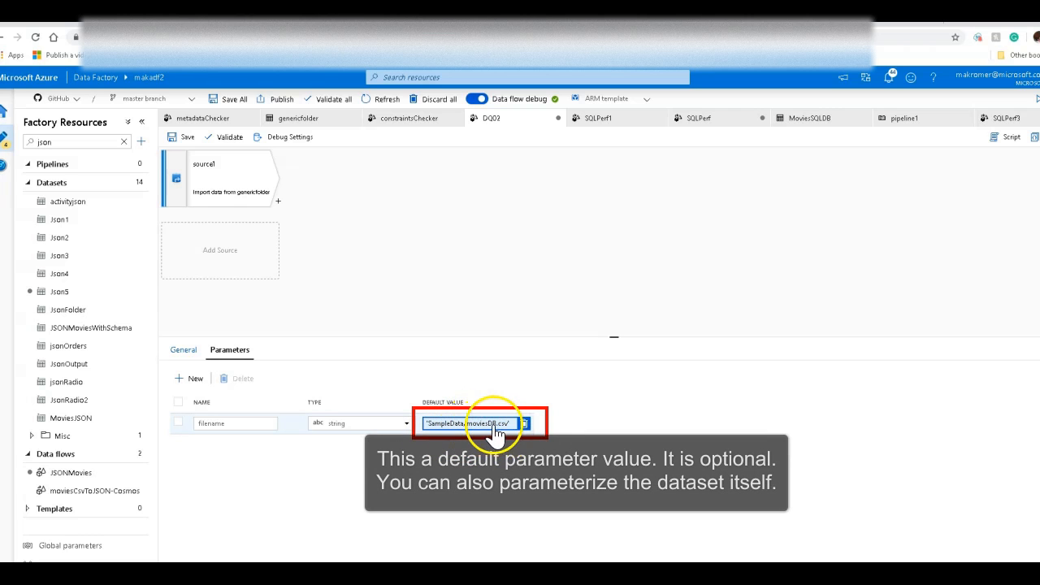
{"action": "left_click", "coordinate": [251, 190]}
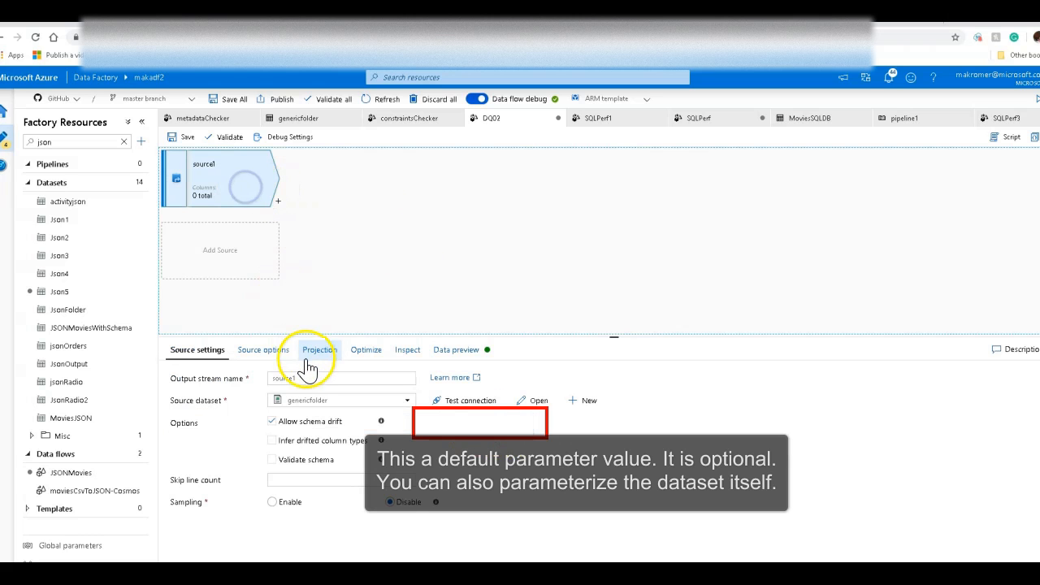
{"action": "left_click", "coordinate": [286, 352]}
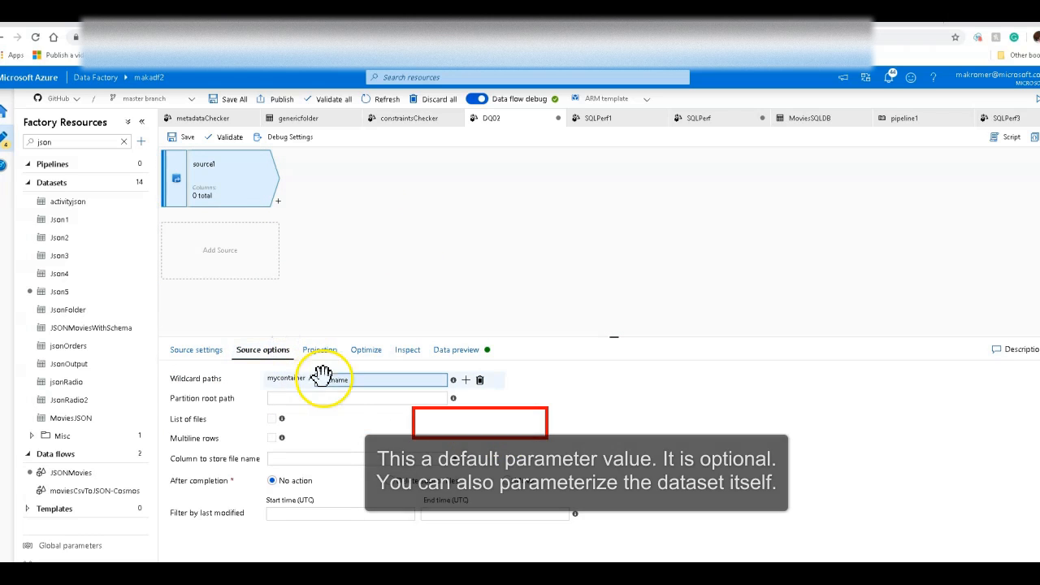
{"action": "left_click", "coordinate": [356, 389]}
{"action": "left_click", "coordinate": [179, 176]}
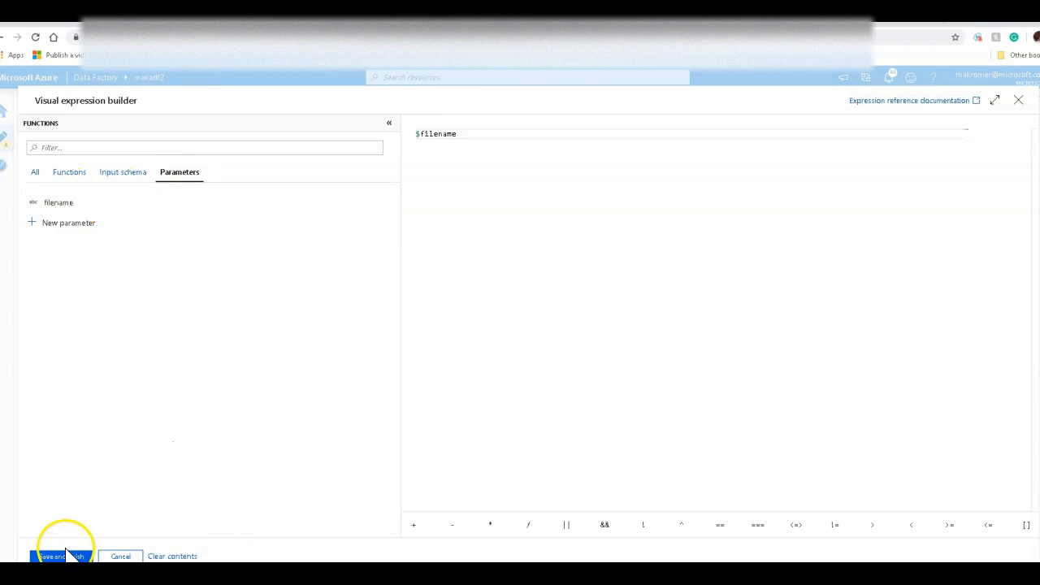
{"action": "left_click", "coordinate": [65, 555]}
Step: Refresh the source data preview, checking the filename parameter value in the debug settings
{"action": "left_click", "coordinate": [459, 349]}
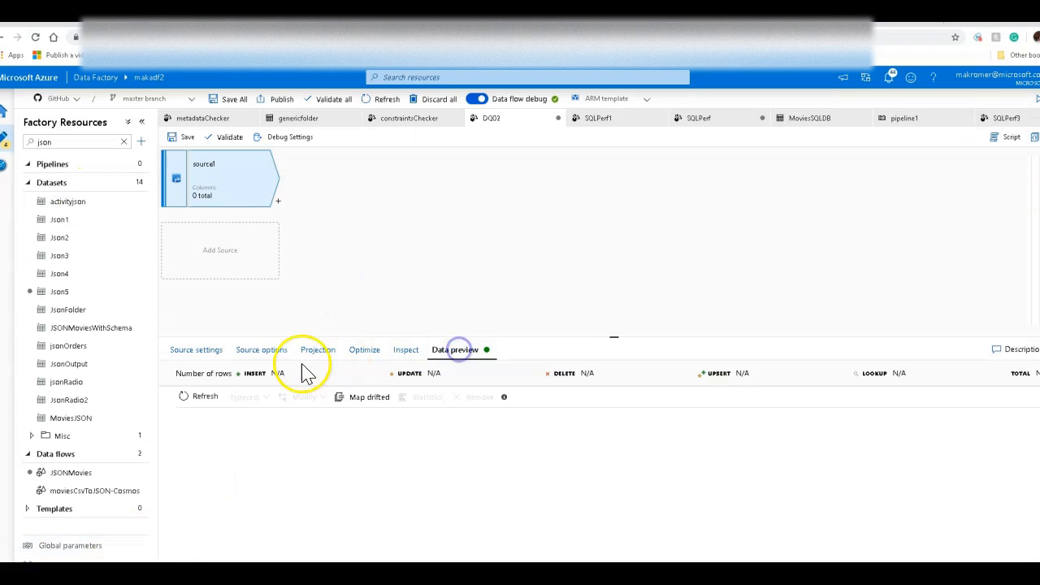
{"action": "left_click", "coordinate": [203, 396]}
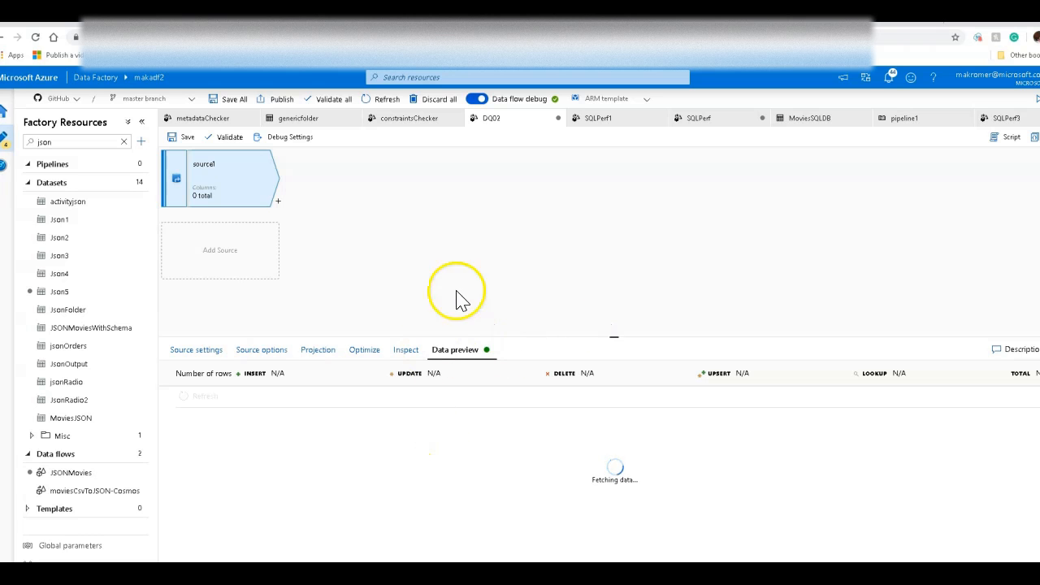
{"action": "left_click", "coordinate": [289, 140]}
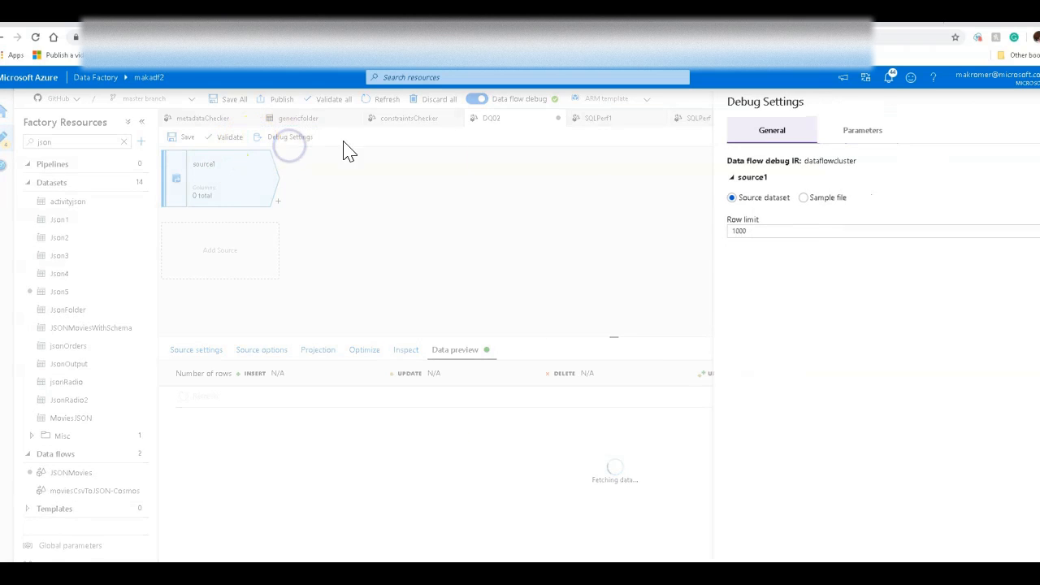
{"action": "left_click", "coordinate": [868, 134]}
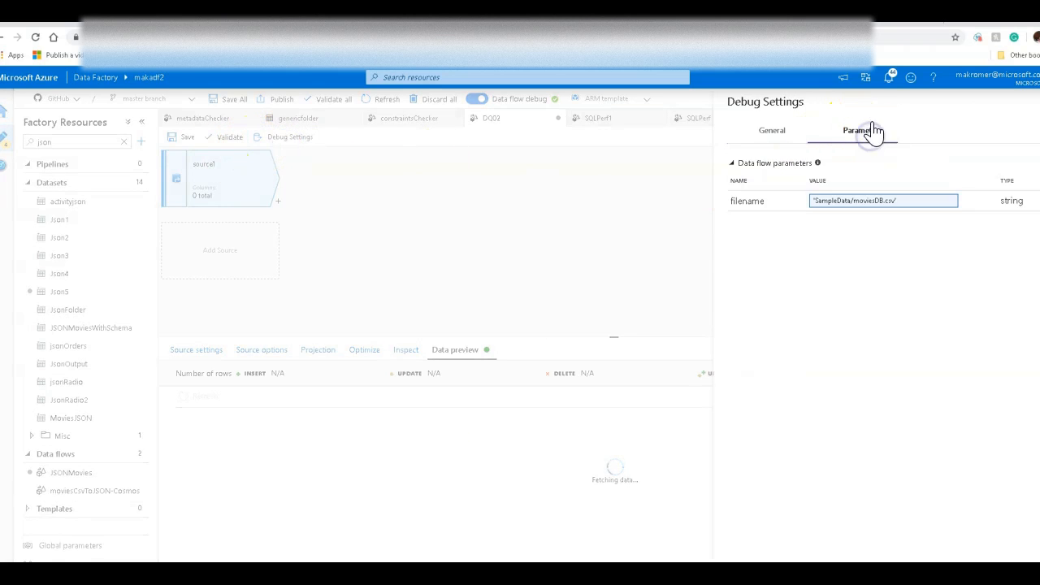
{"action": "left_click", "coordinate": [901, 203]}
{"action": "left_click", "coordinate": [749, 571]}
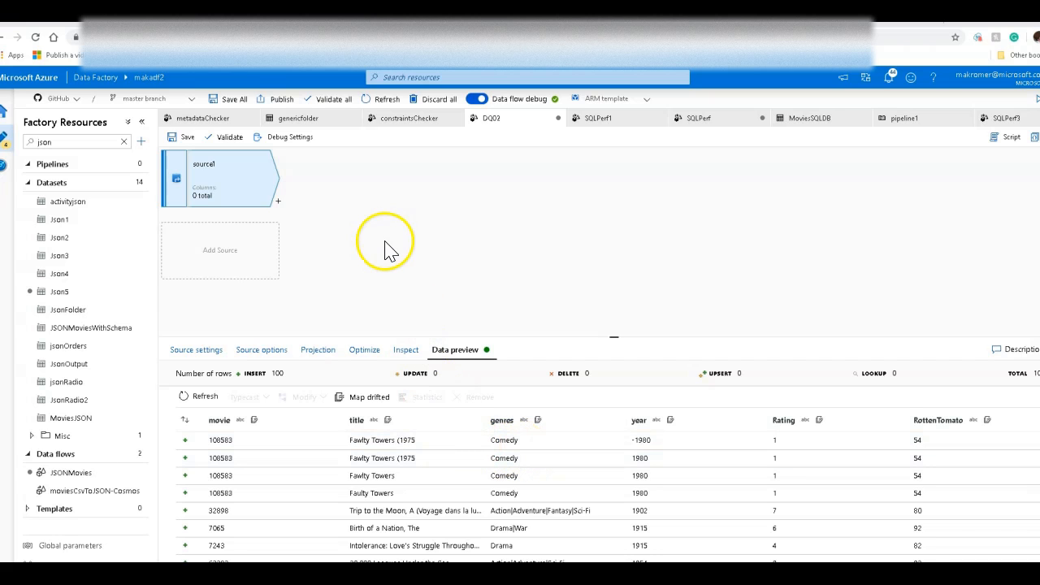
Step: Examine the source's settings, projection, dataset schema, inspect and data preview tabs
{"action": "left_click", "coordinate": [249, 181]}
{"action": "left_click", "coordinate": [196, 353]}
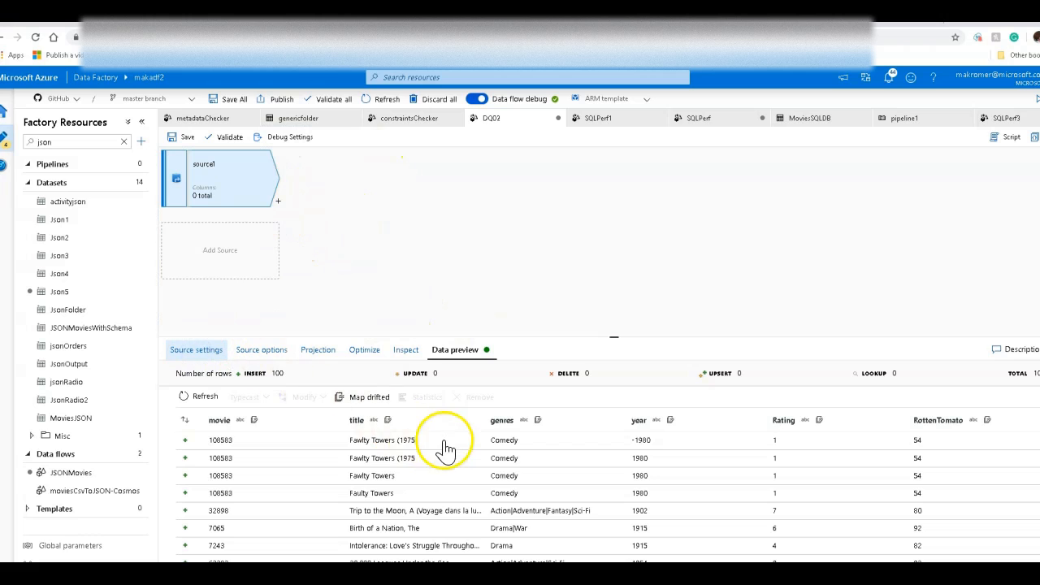
{"action": "left_click", "coordinate": [188, 354]}
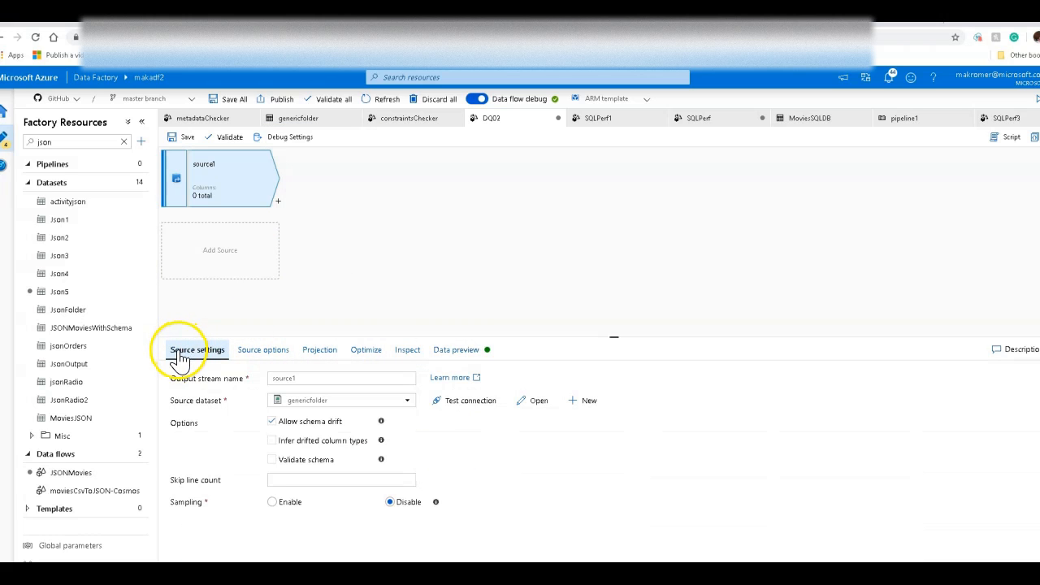
{"action": "left_click", "coordinate": [319, 348]}
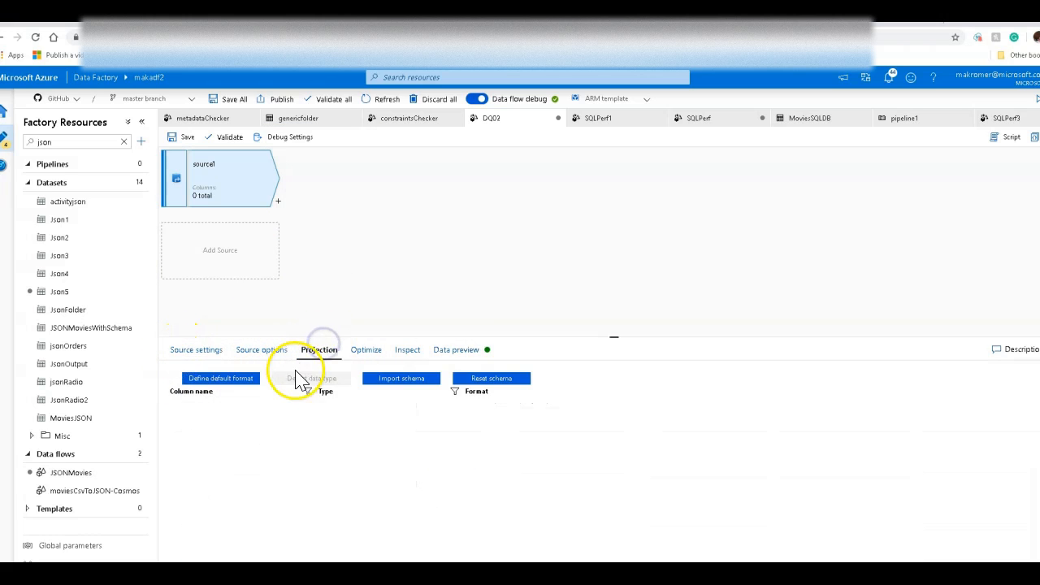
{"action": "left_click", "coordinate": [196, 350]}
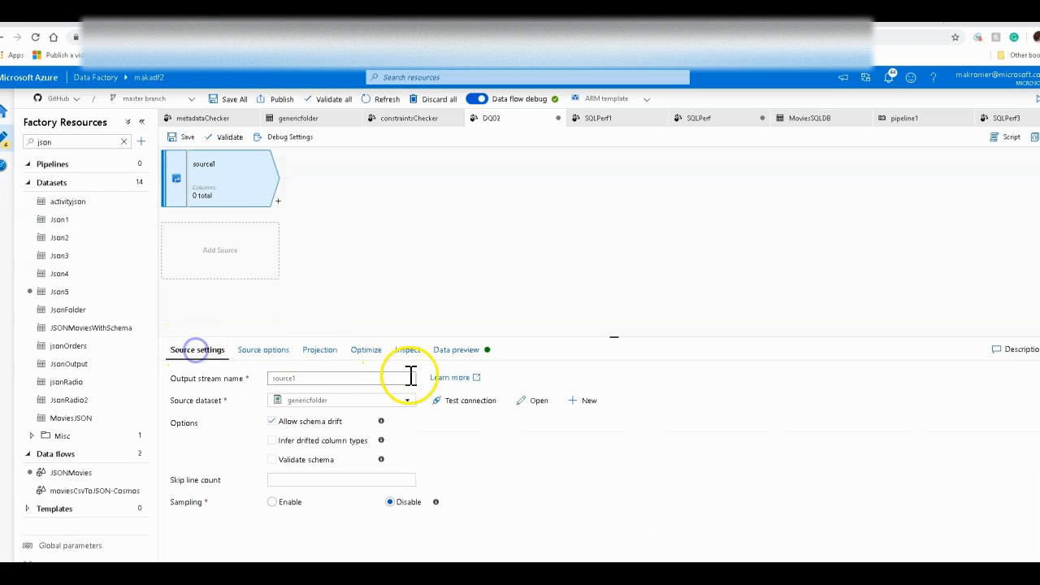
{"action": "left_click", "coordinate": [516, 402]}
{"action": "left_click", "coordinate": [277, 314]}
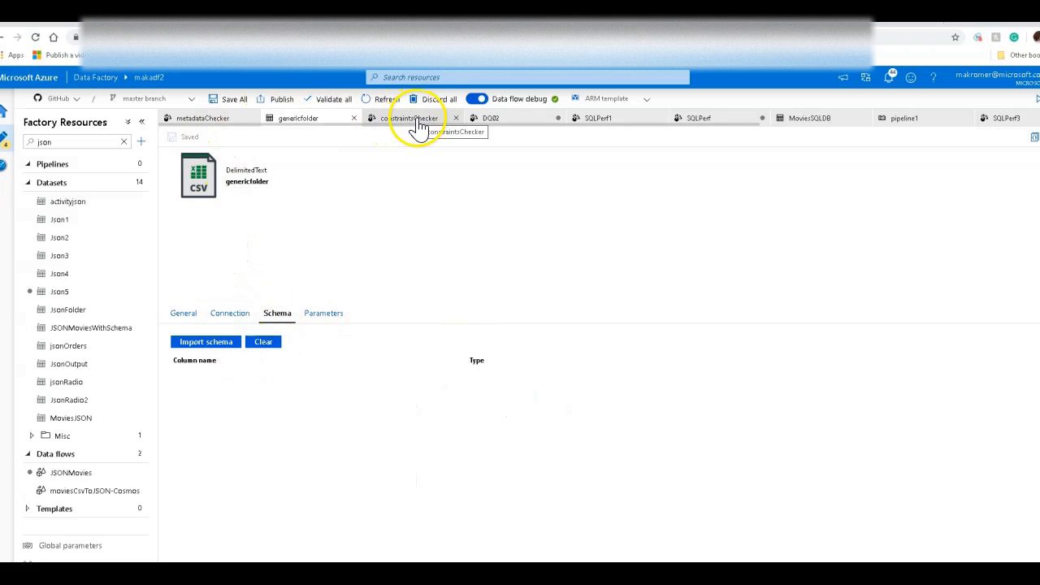
{"action": "left_click", "coordinate": [501, 120]}
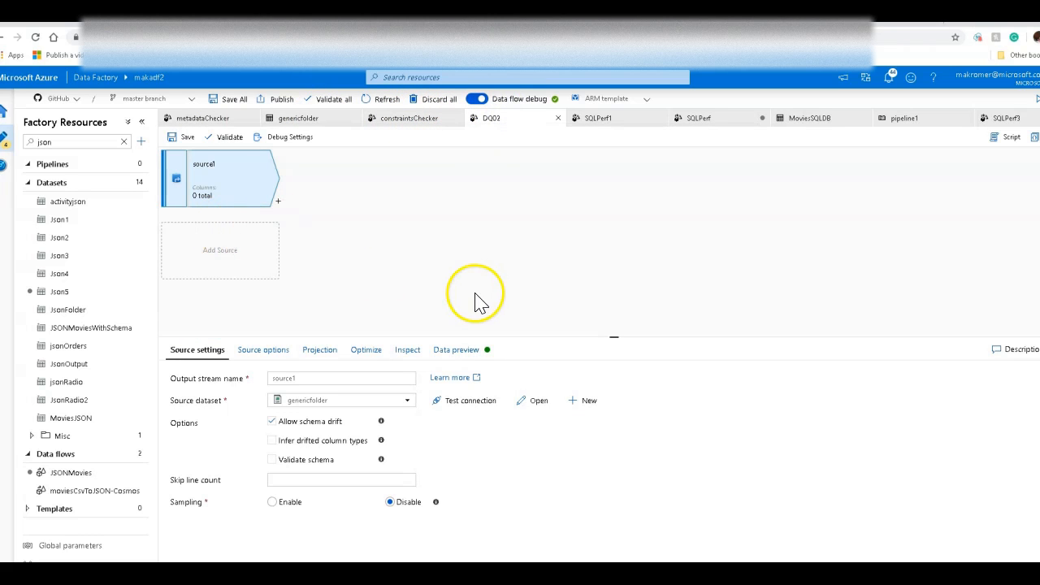
{"action": "left_click", "coordinate": [452, 356]}
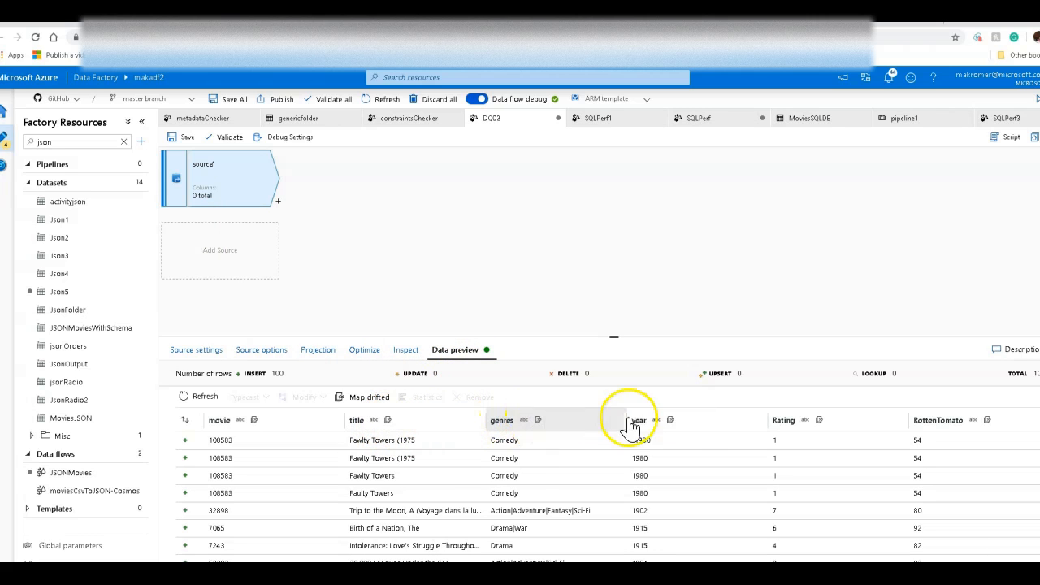
{"action": "left_click", "coordinate": [402, 350]}
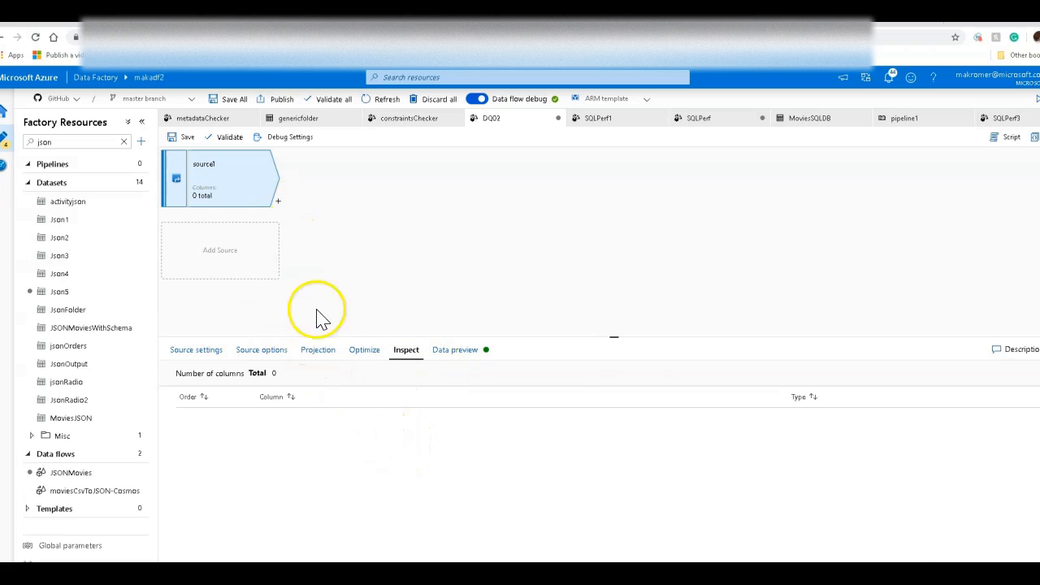
{"action": "left_click", "coordinate": [440, 360]}
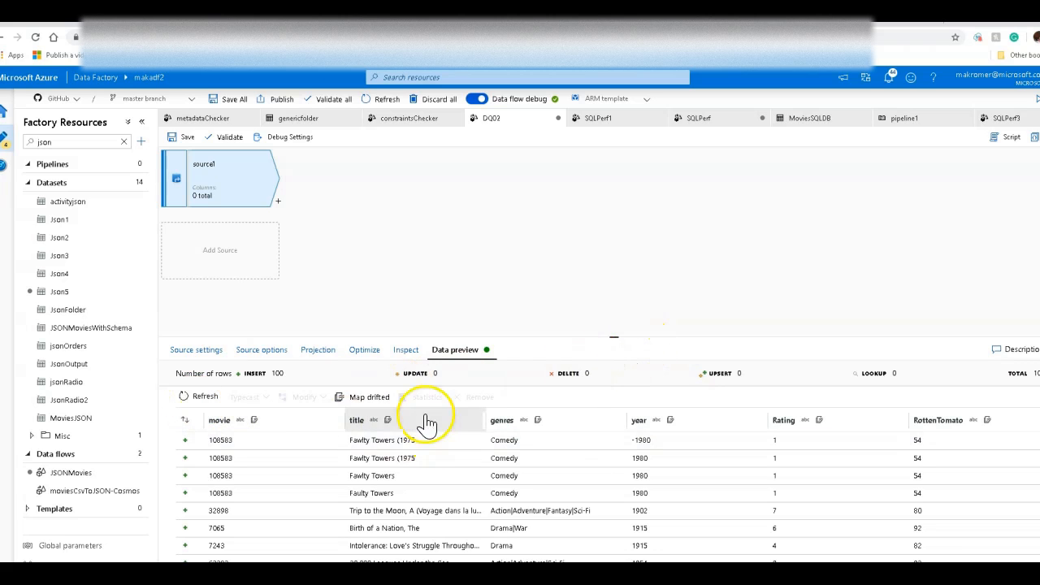
{"action": "left_click", "coordinate": [362, 400]}
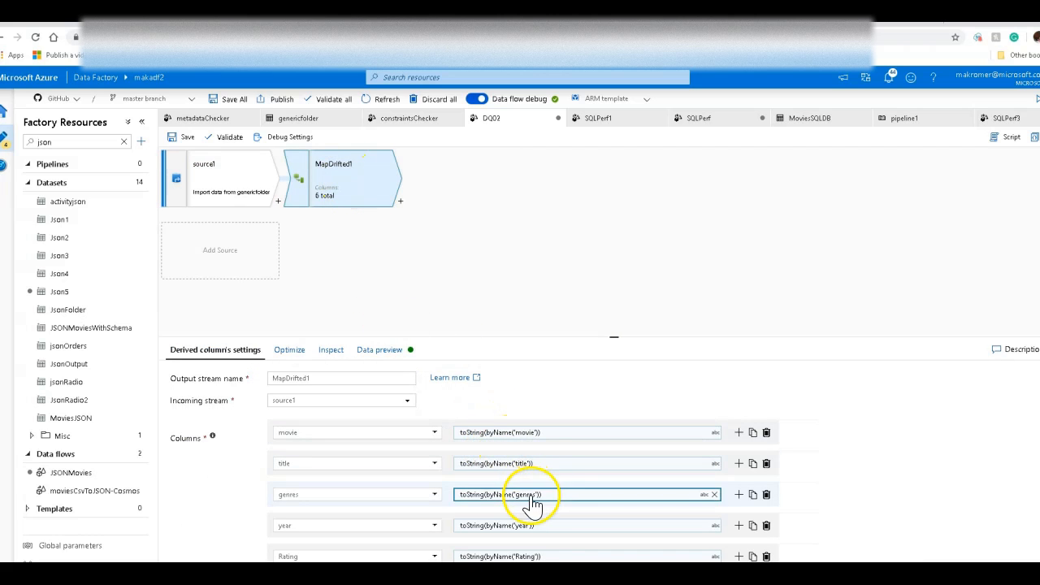
{"action": "left_click", "coordinate": [331, 365]}
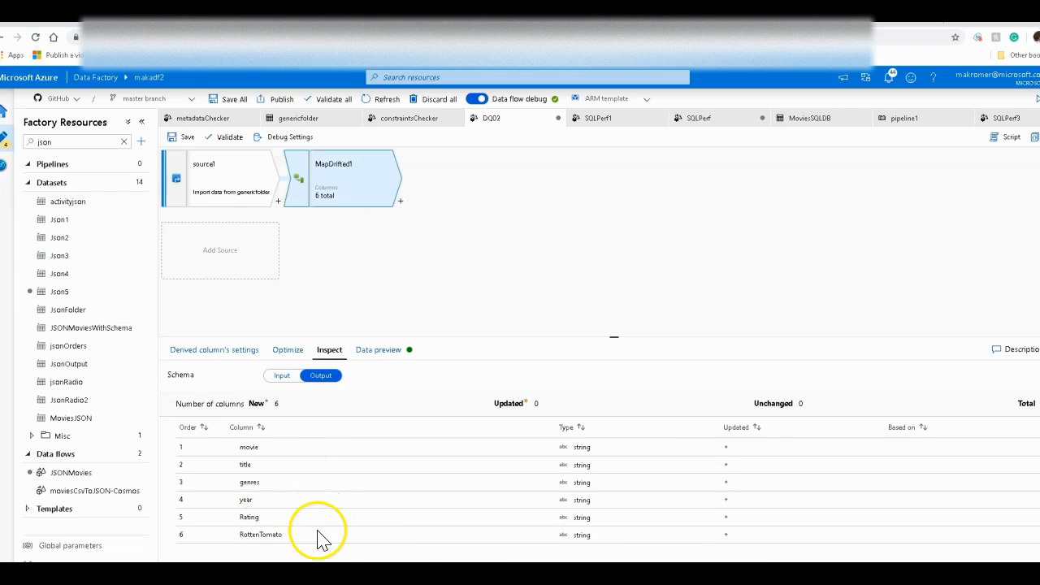
{"action": "right_click", "coordinate": [377, 179]}
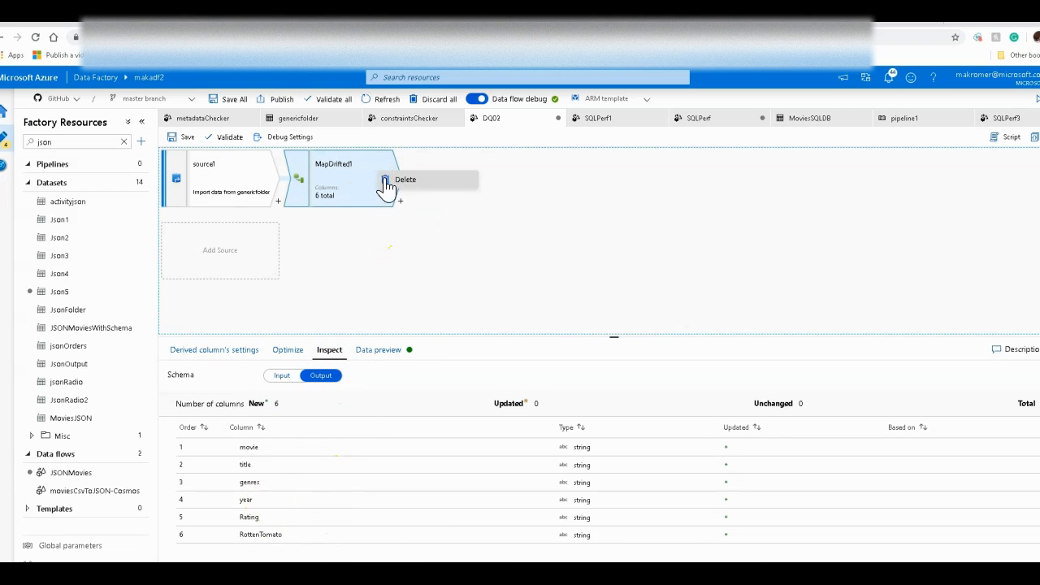
{"action": "left_click", "coordinate": [385, 178]}
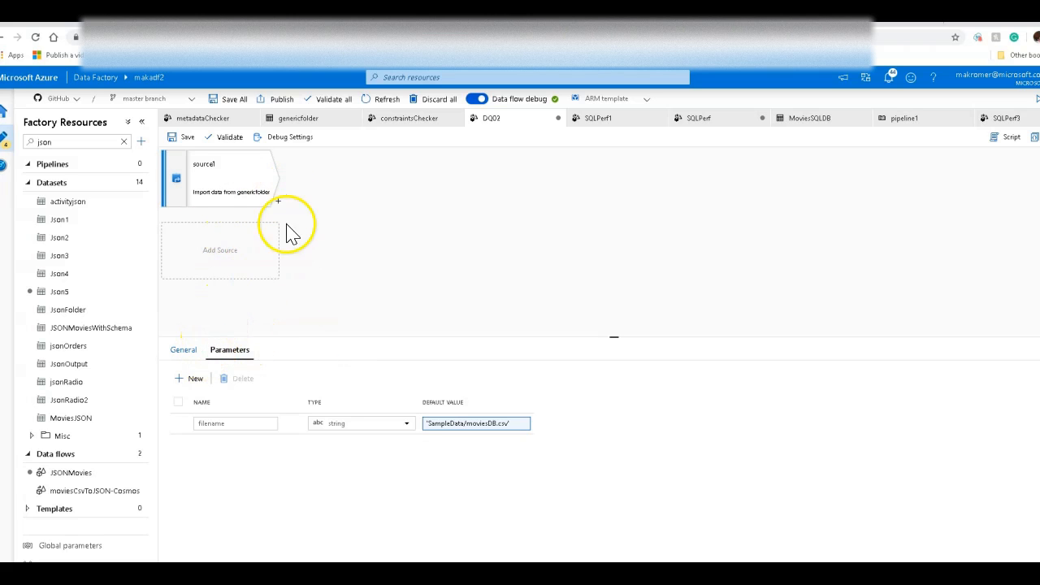
Step: Add a Derived Column transformation after source1 with a new column named mydupetitle
{"action": "left_click", "coordinate": [246, 193]}
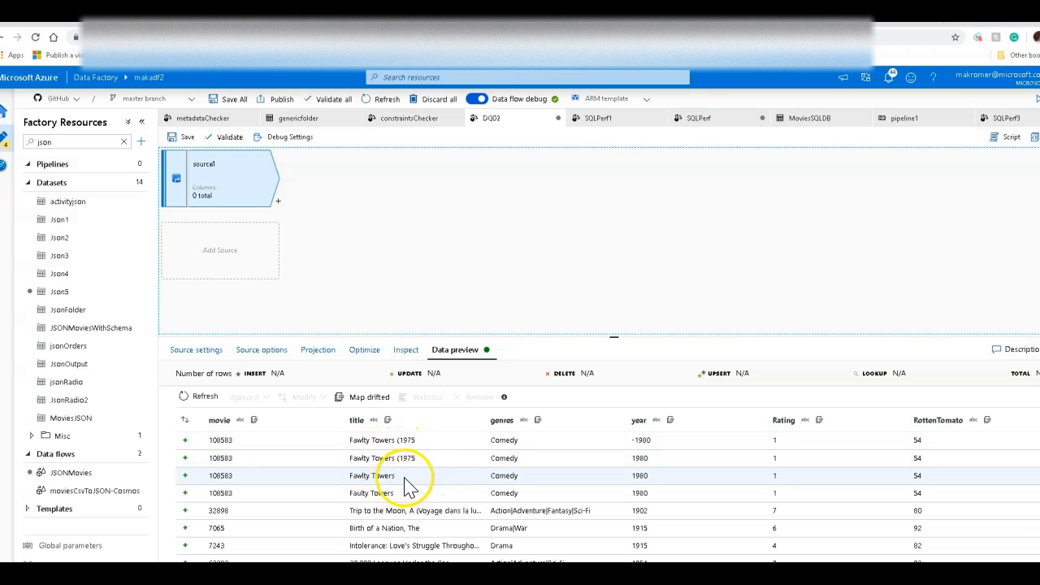
{"action": "left_click", "coordinate": [278, 200]}
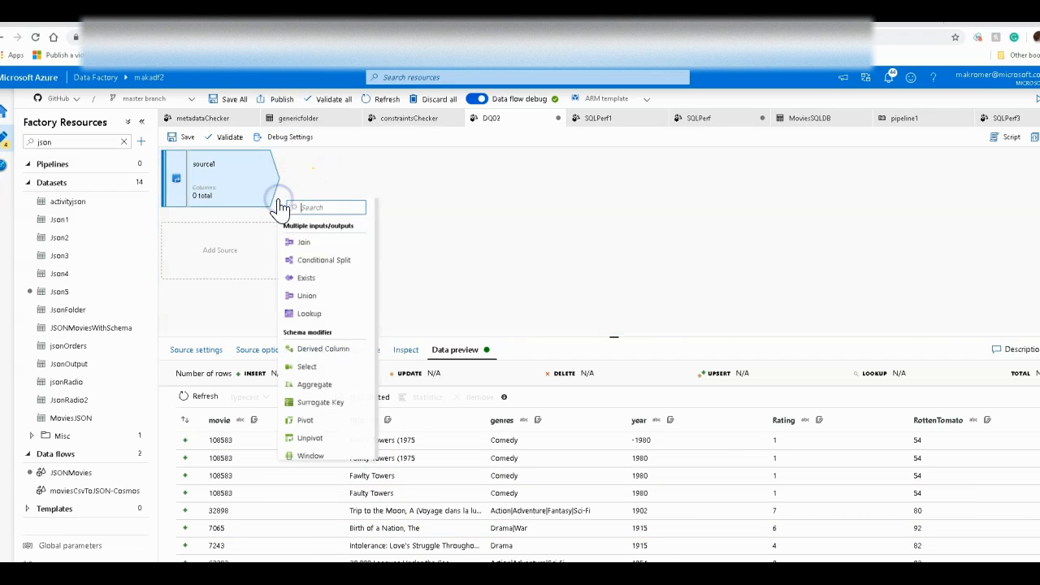
{"action": "left_click", "coordinate": [341, 357]}
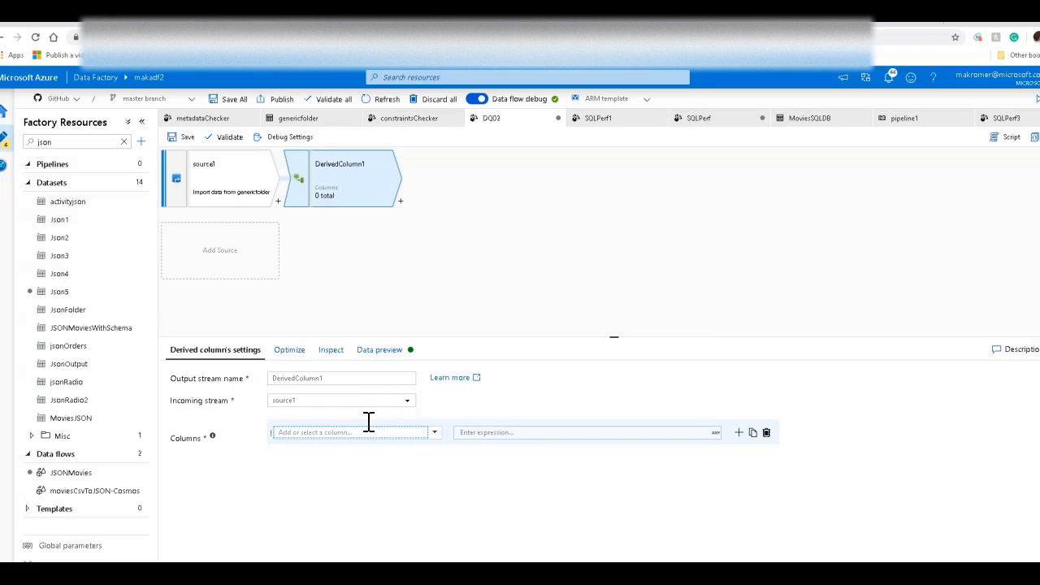
{"action": "type", "text": "mydupetitle"}
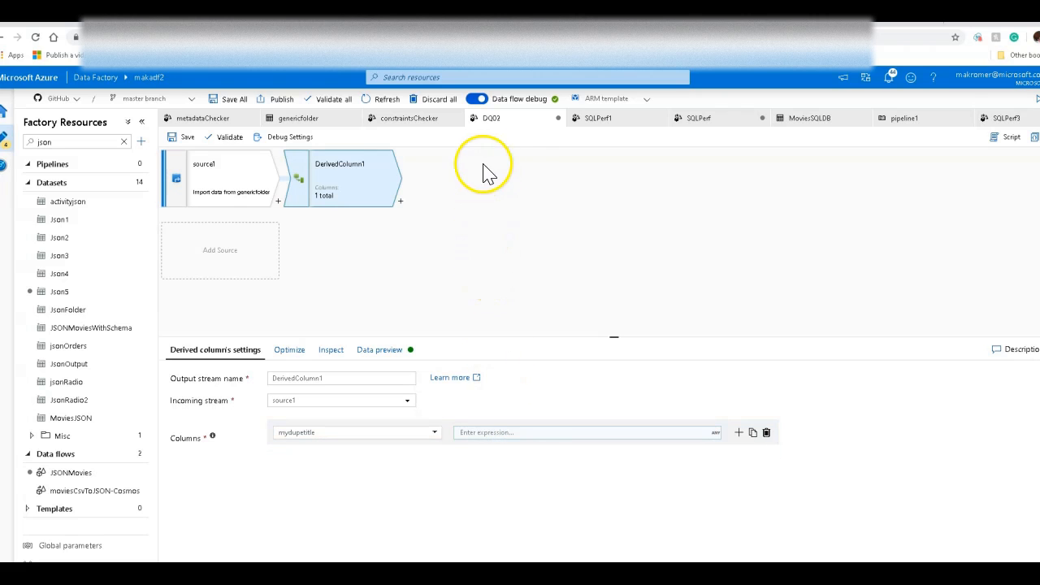
Step: Define the mydupetitle column's expression as soundex(byName('title')) in the expression builder and save it
{"action": "left_click", "coordinate": [539, 430]}
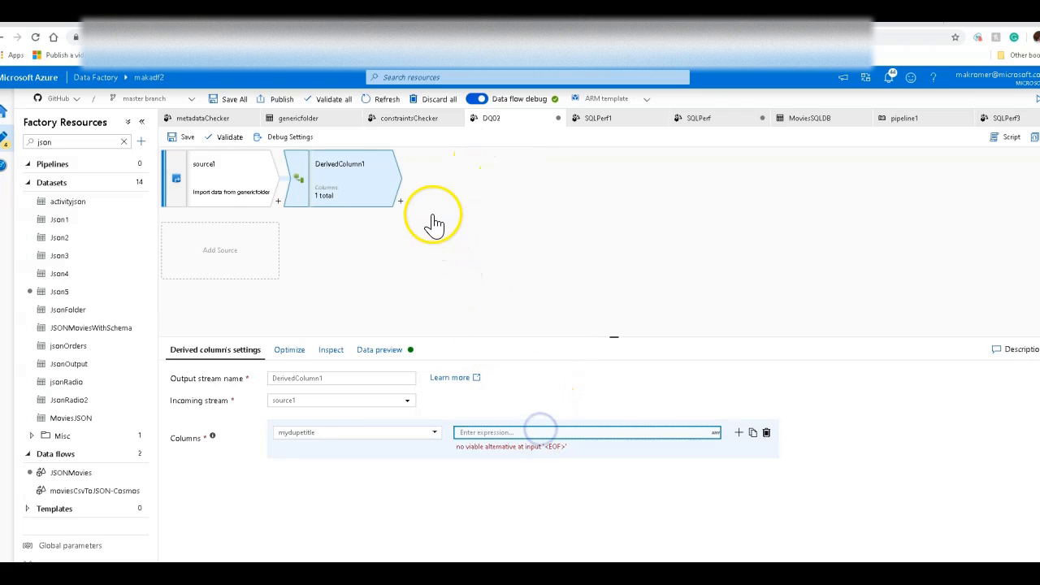
{"action": "left_click", "coordinate": [594, 149]}
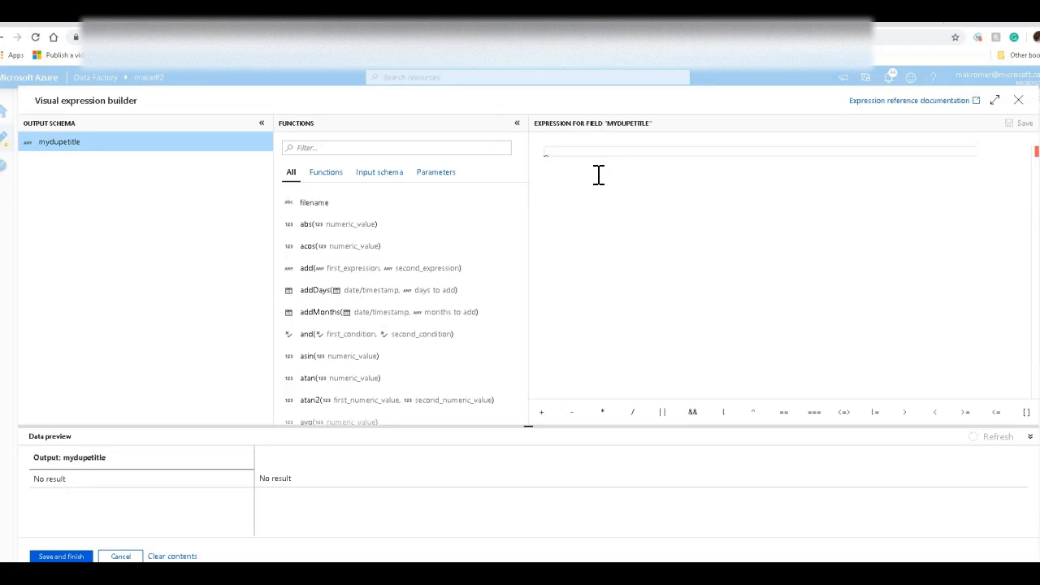
{"action": "type", "text": "soundex"}
{"action": "key", "text": "Return"}
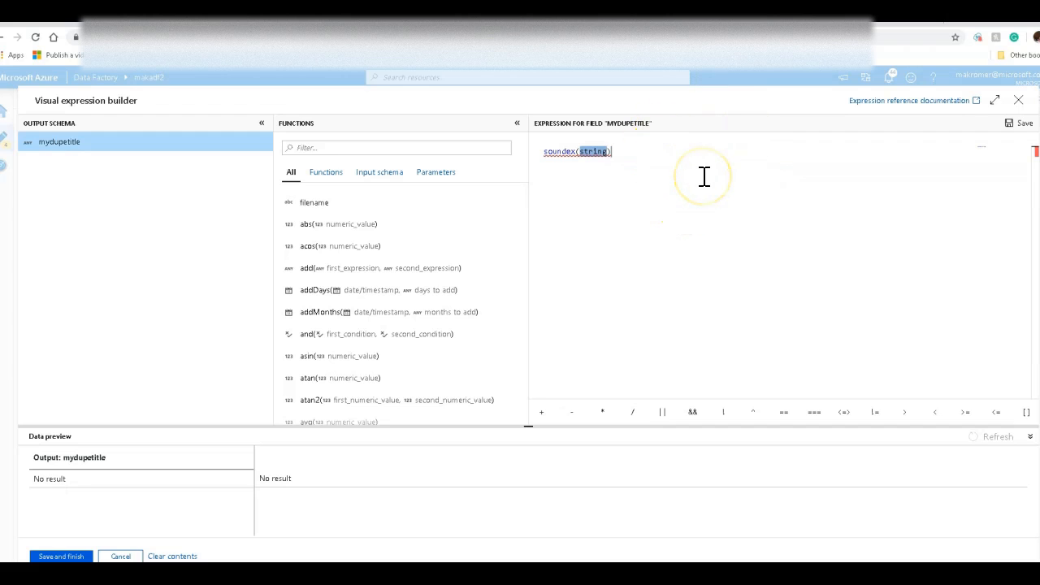
{"action": "type", "text": "byName("}
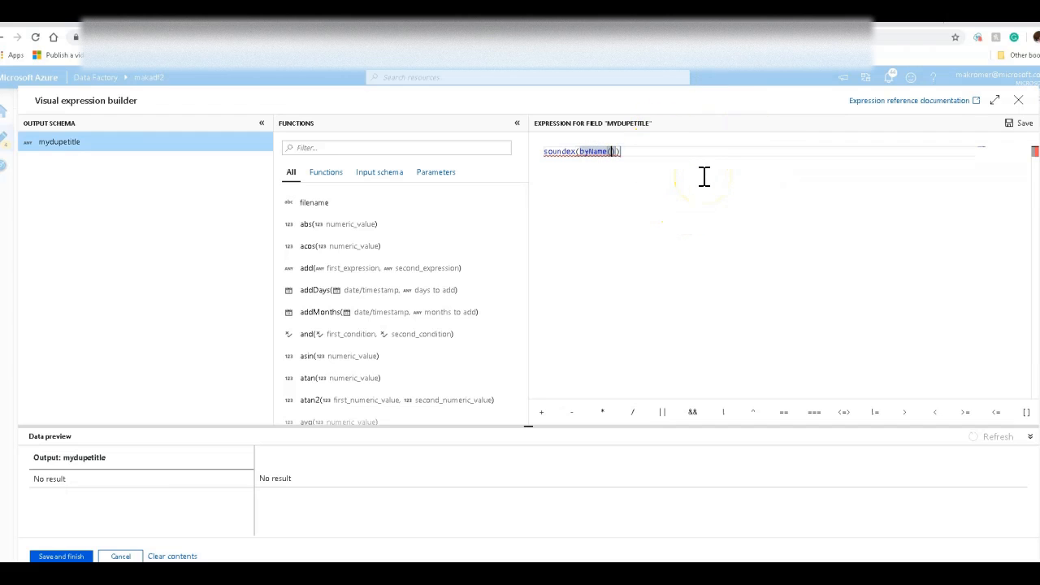
{"action": "type", "text": "'title"}
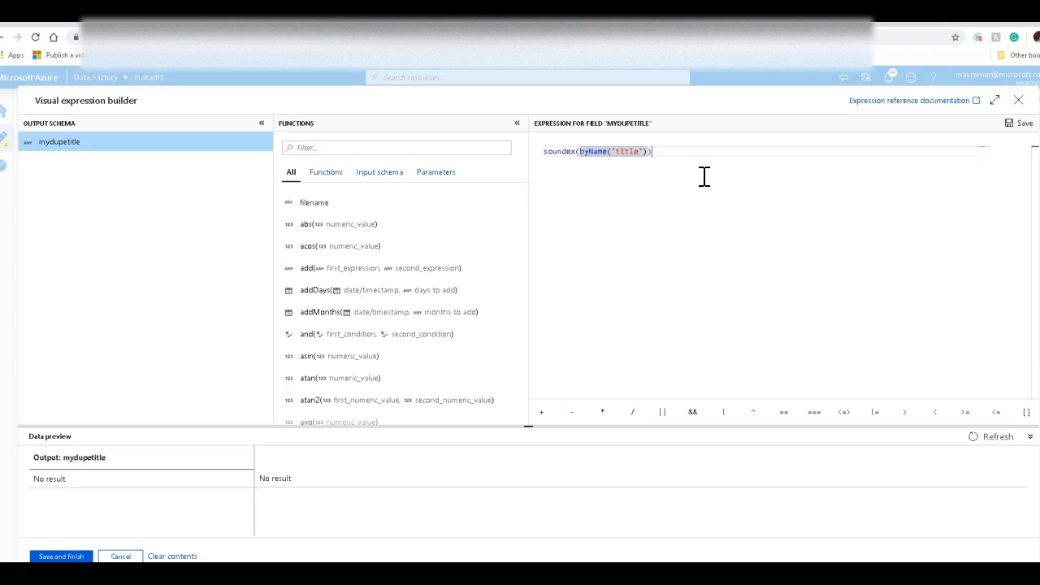
{"action": "left_click", "coordinate": [62, 557]}
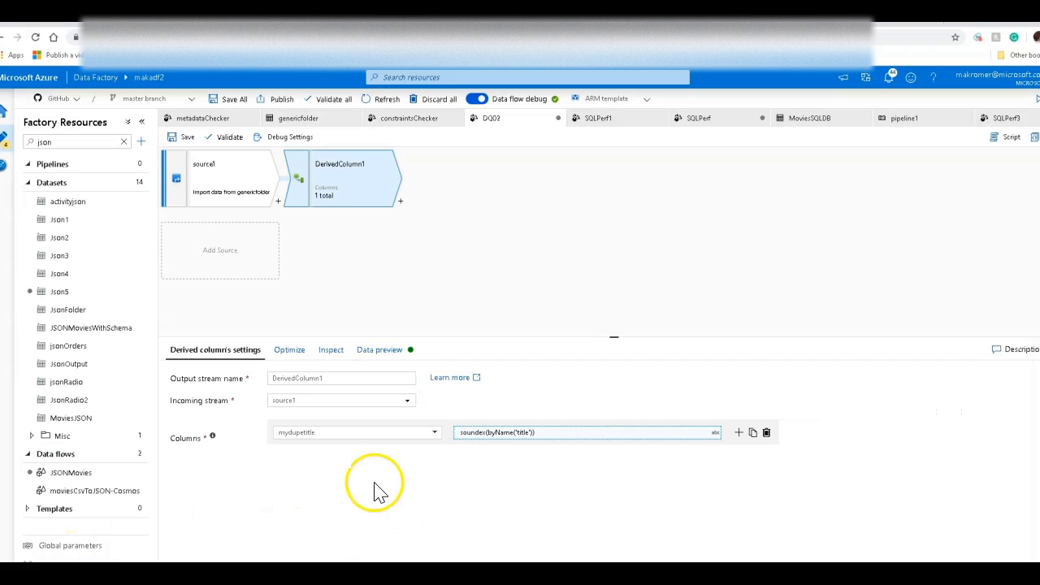
Step: Preview the derived column's output data, examining the mydupetitle values against the titles
{"action": "left_click", "coordinate": [388, 352]}
{"action": "left_click", "coordinate": [200, 401]}
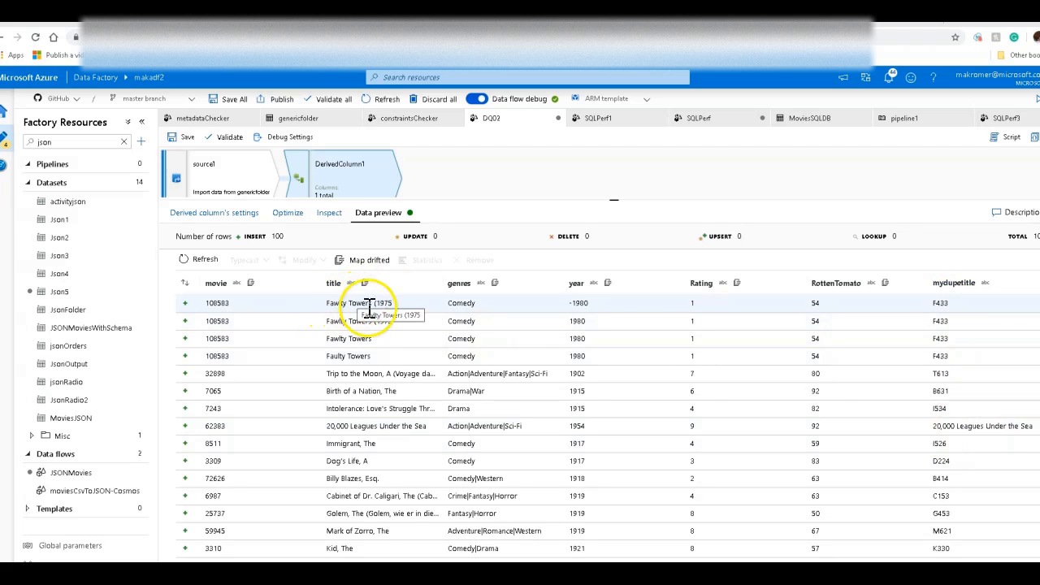
{"action": "left_click", "coordinate": [935, 303]}
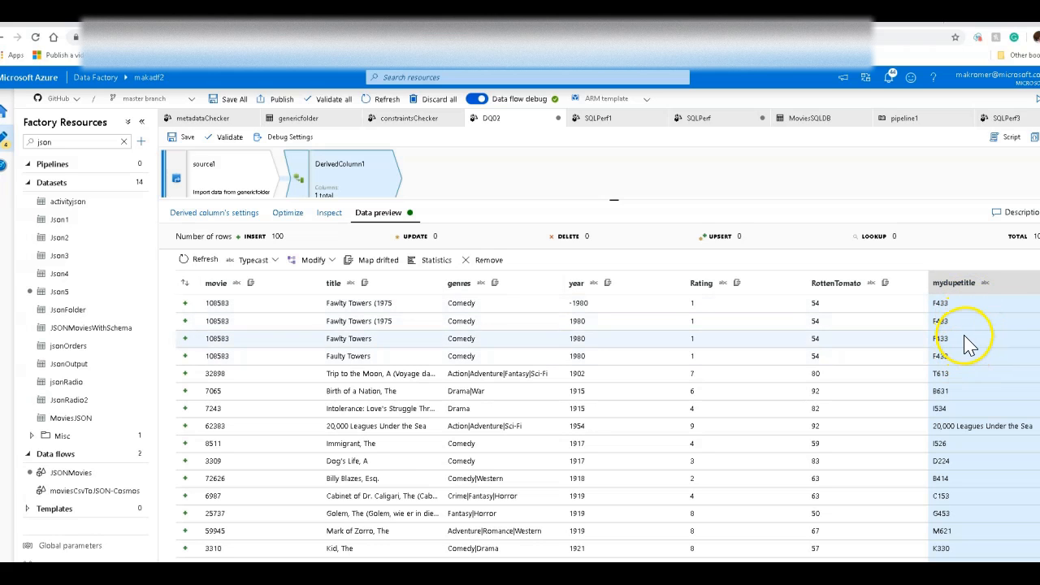
{"action": "left_click_drag", "start_coordinate": [449, 203], "coordinate": [448, 276]}
{"action": "left_click", "coordinate": [380, 191]}
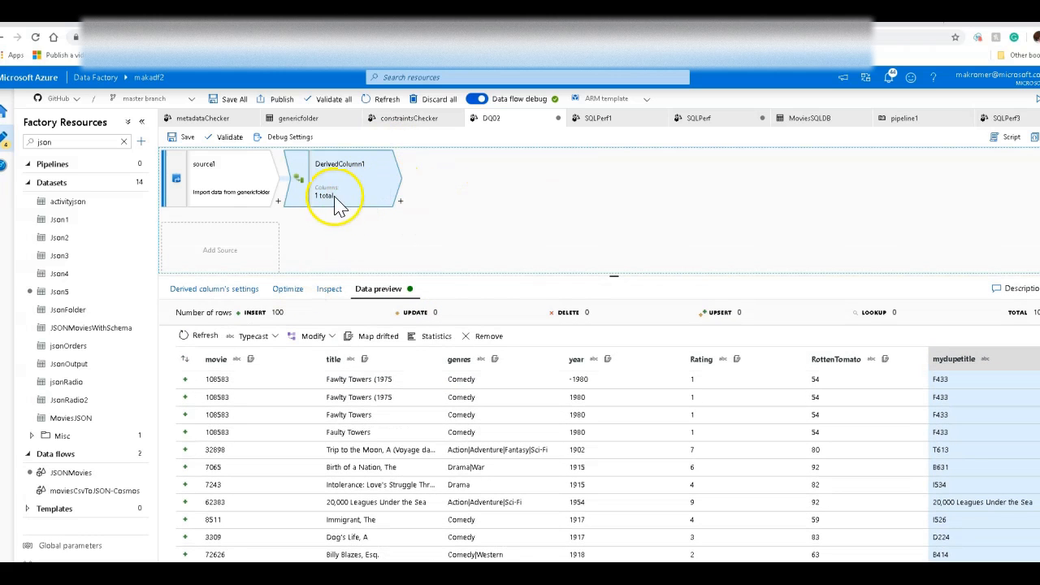
{"action": "left_click", "coordinate": [216, 289]}
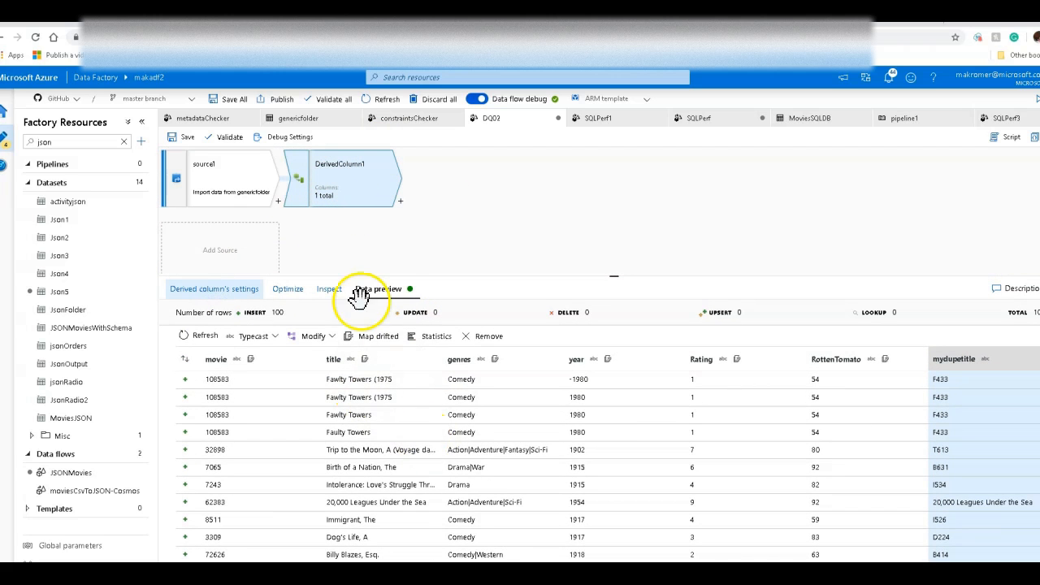
Step: Replace the mydupetitle expression with levenshtein('fawlty towers',byName('title'))
{"action": "left_click", "coordinate": [494, 371]}
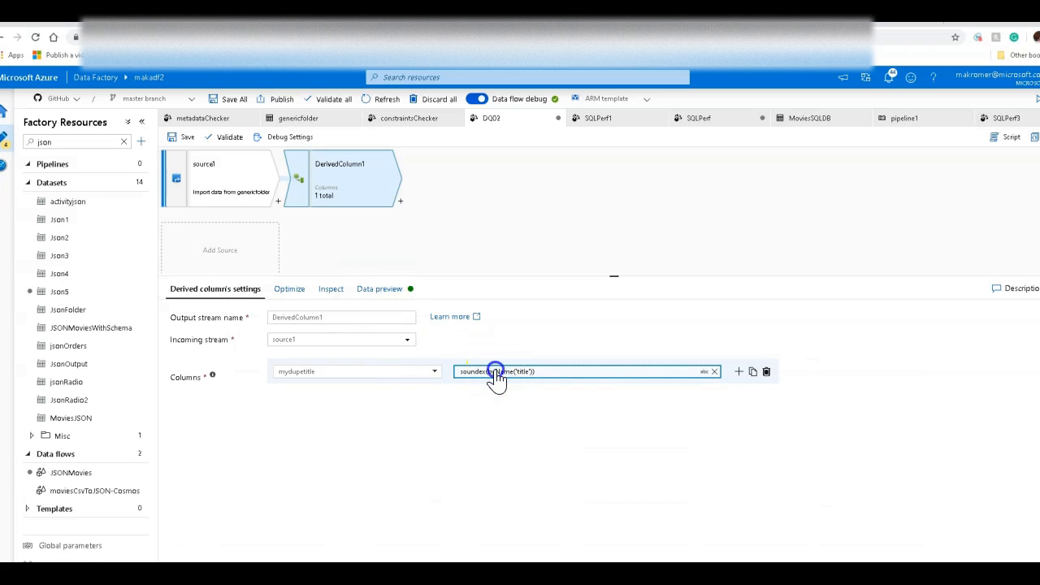
{"action": "left_click_drag", "start_coordinate": [699, 158], "coordinate": [298, 145]}
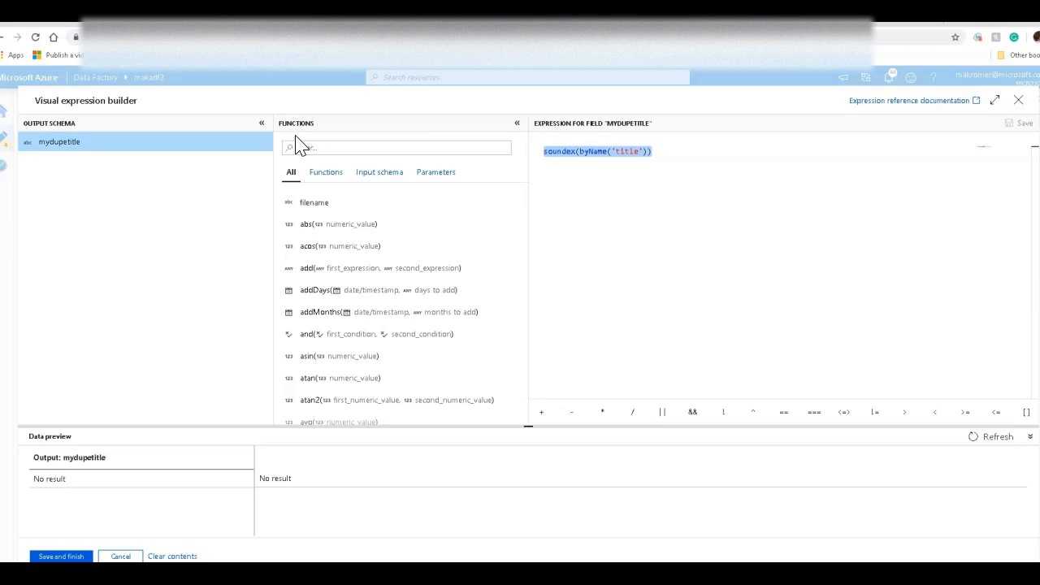
{"action": "type", "text": "lev"}
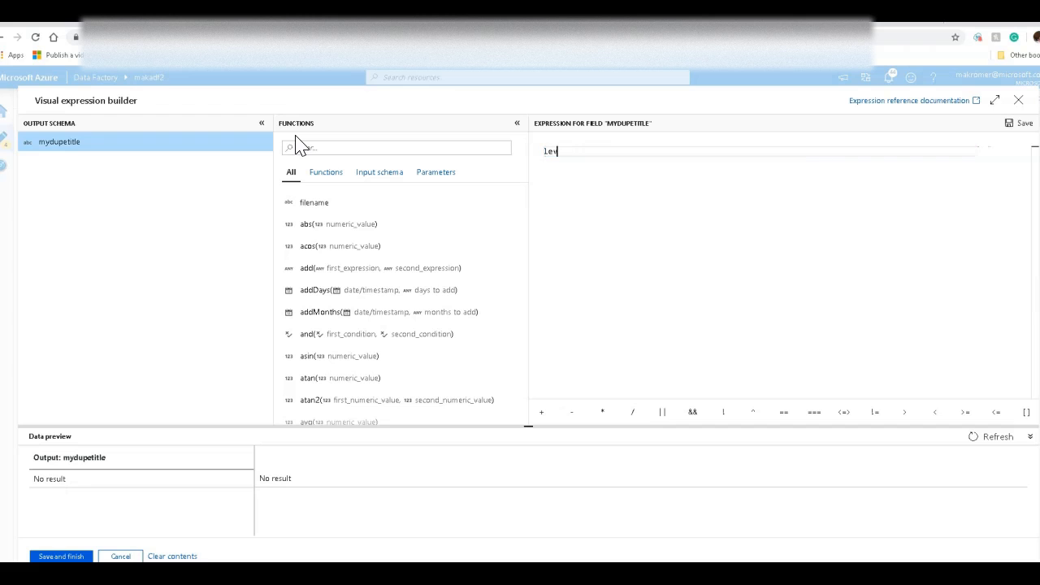
{"action": "key", "text": "Return"}
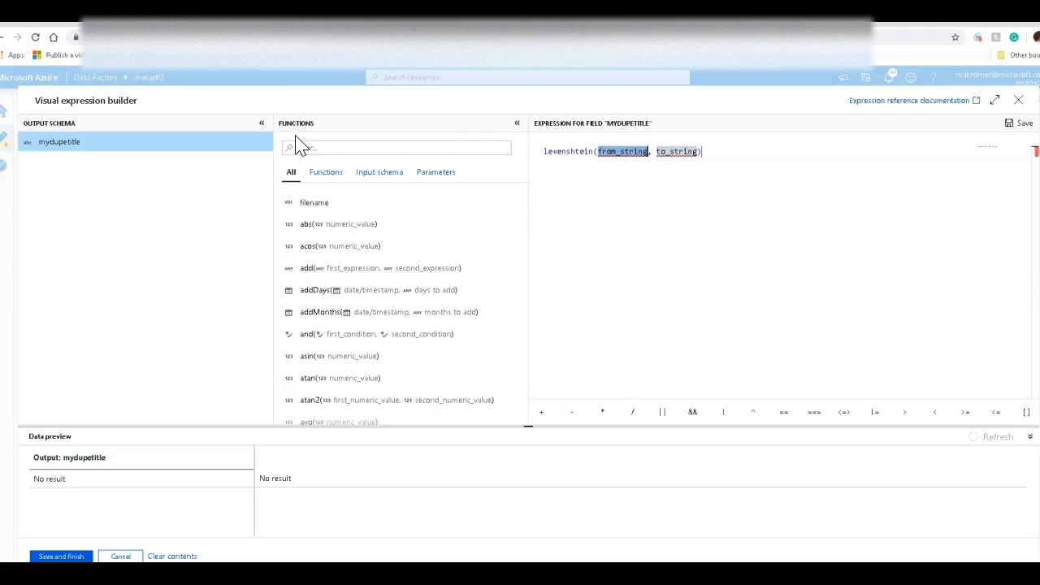
{"action": "left_click", "coordinate": [686, 192]}
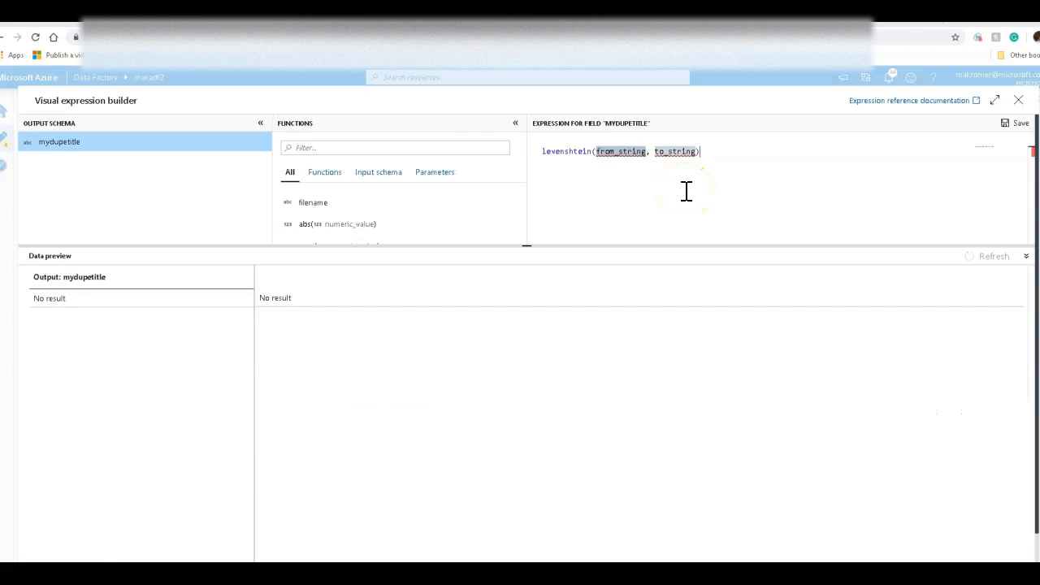
{"action": "left_click", "coordinate": [600, 153]}
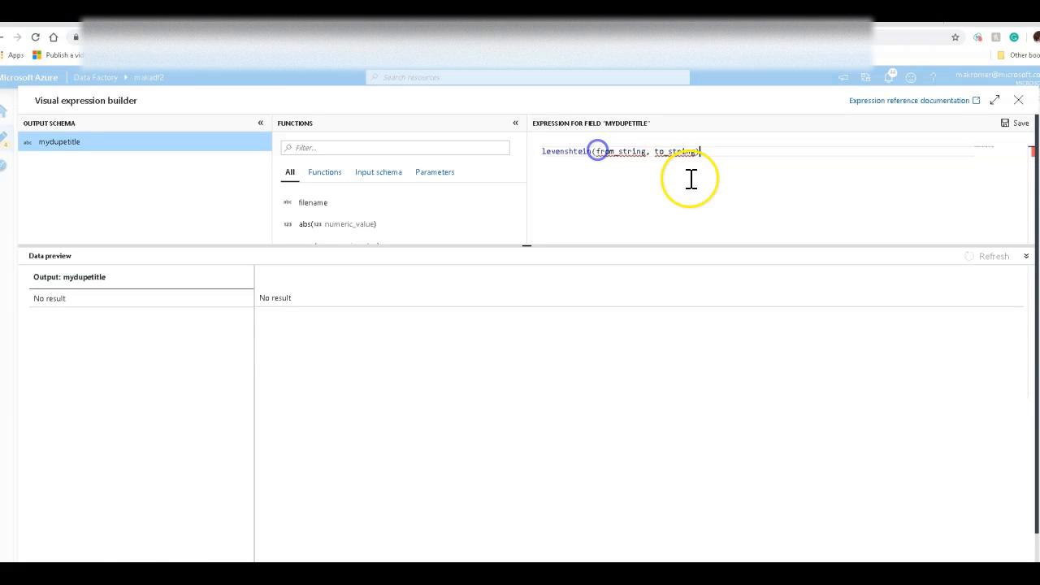
{"action": "key", "text": "shift+End"}
{"action": "key", "text": "shift+Left"}
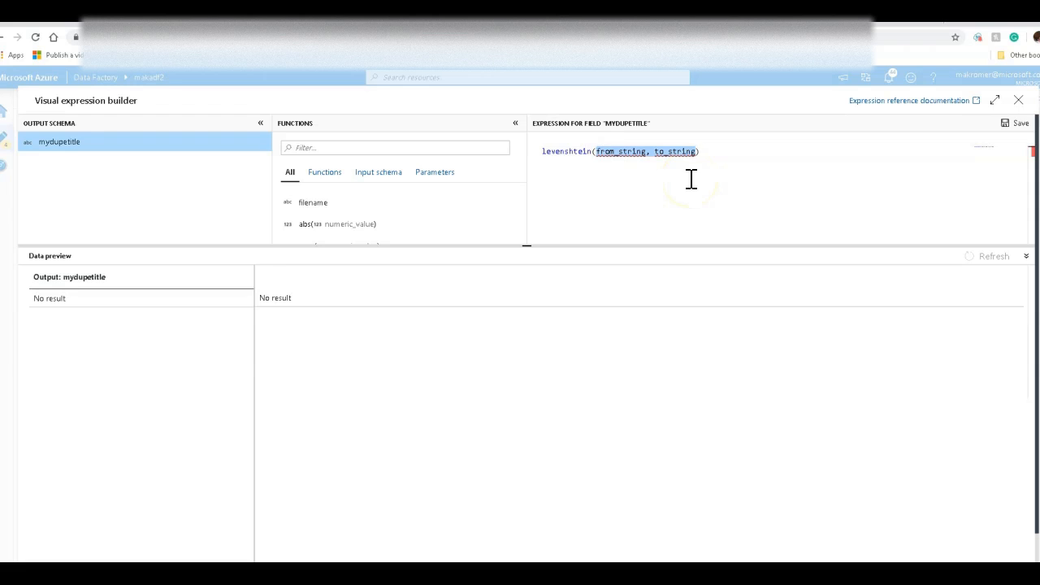
{"action": "type", "text": "'faw"}
{"action": "type", "text": "lty towers'"}
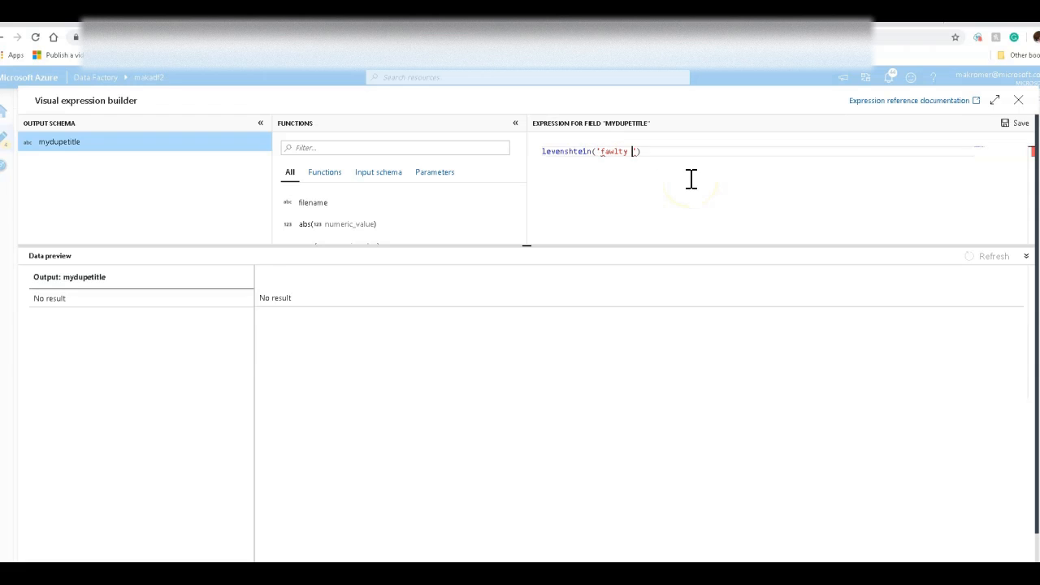
{"action": "type", "text": ",byName('title'"}
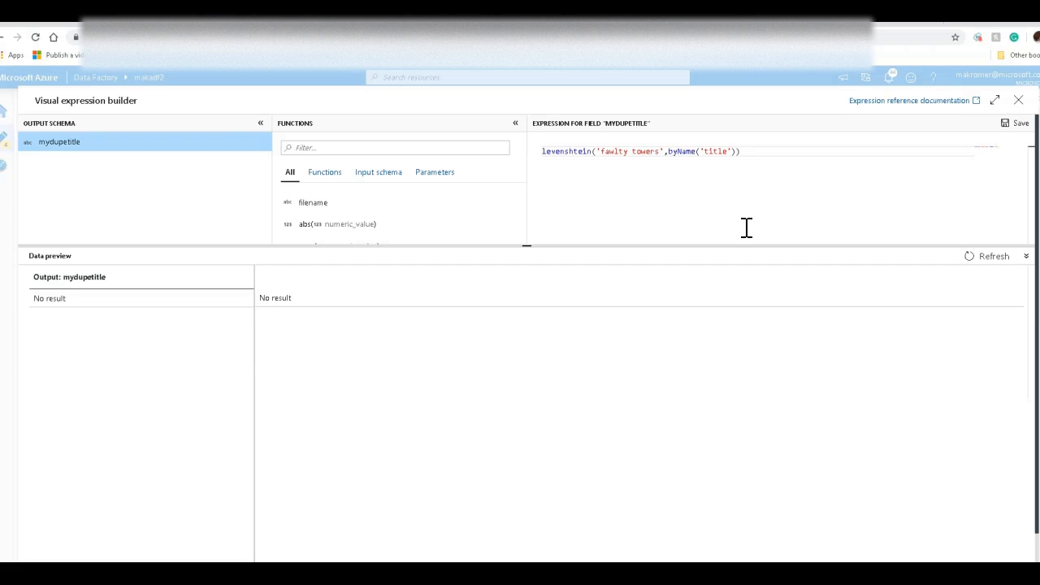
Step: Extend the expression to toString(levenshtein('fawlty towers',byName('title'))) + ' ' +byName('title') and refresh the data preview
{"action": "type", "text": "+ ' ' +by"}
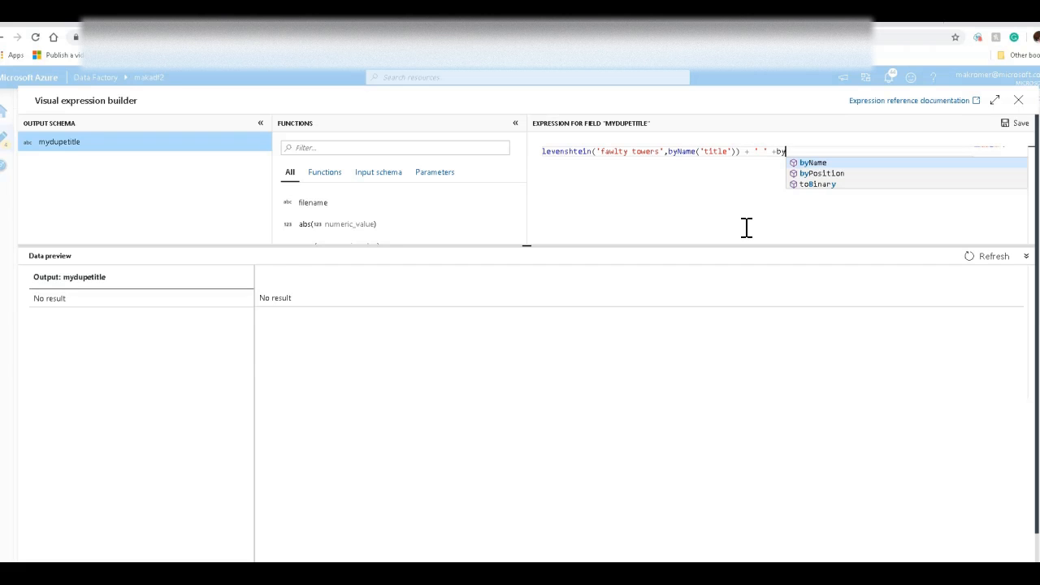
{"action": "type", "text": "Name('title"}
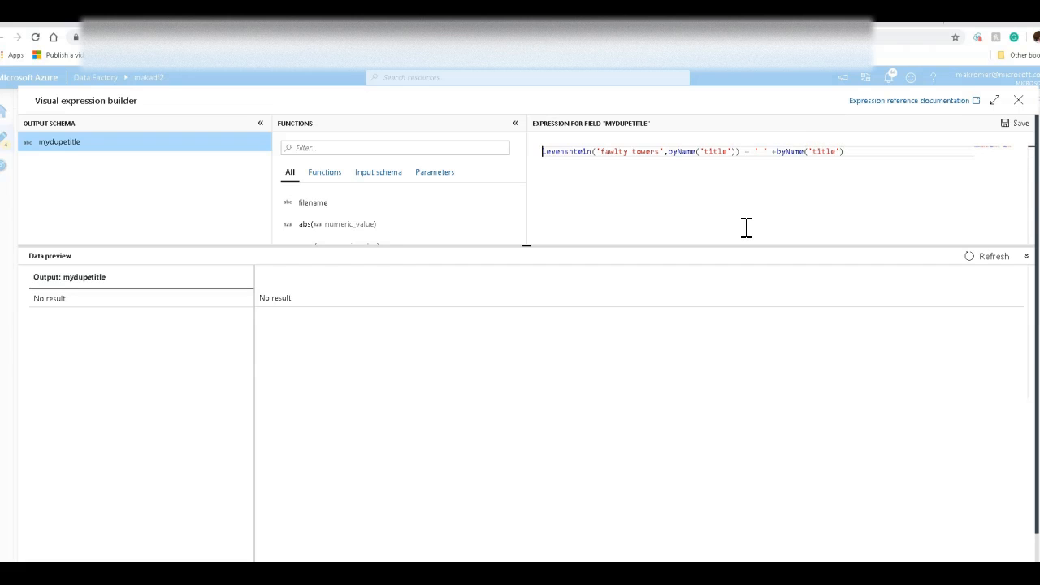
{"action": "key", "text": "Home"}
{"action": "type", "text": "toString("}
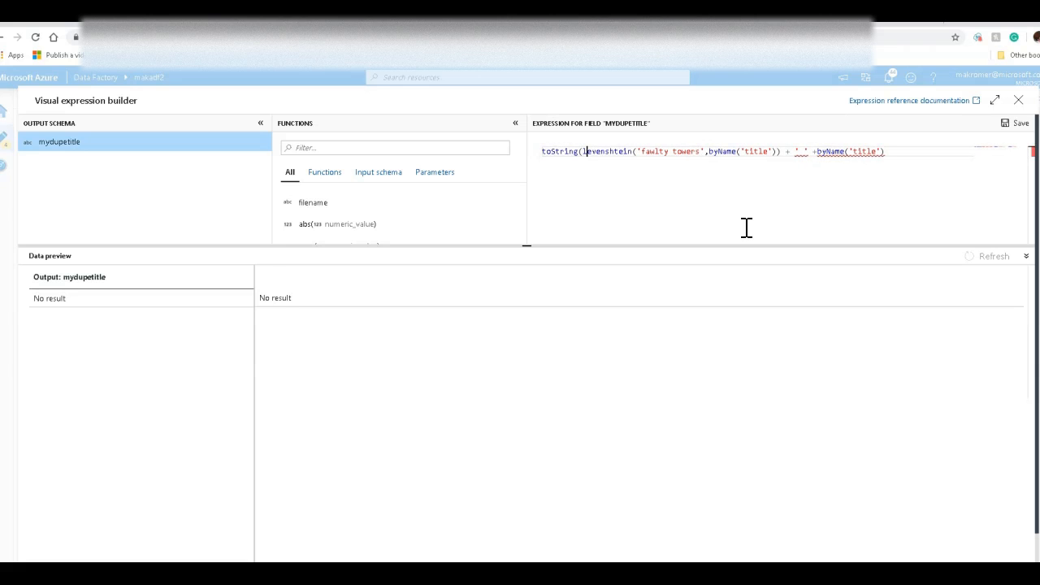
{"action": "left_click", "coordinate": [778, 153]}
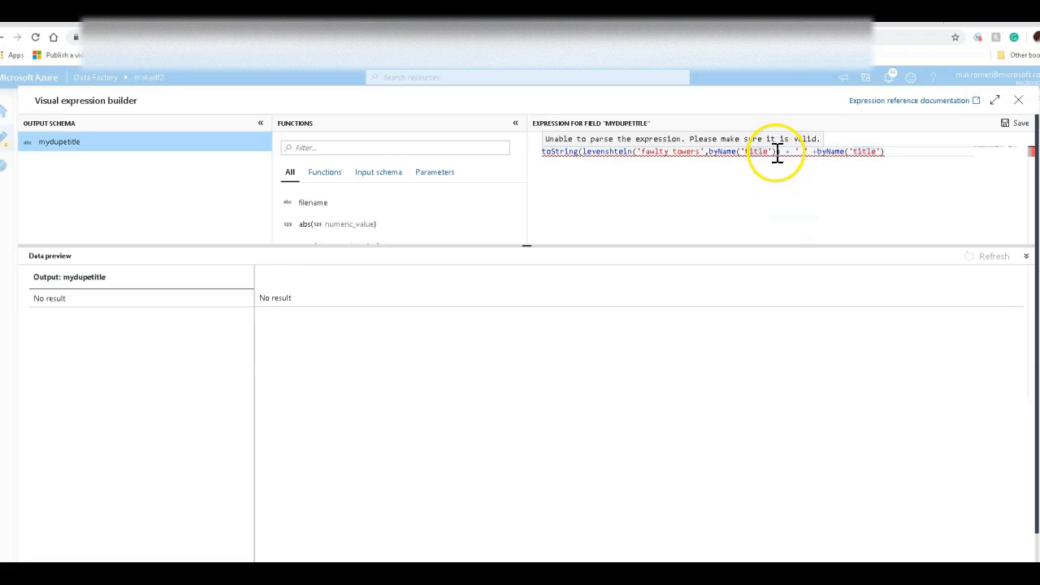
{"action": "type", "text": "))"}
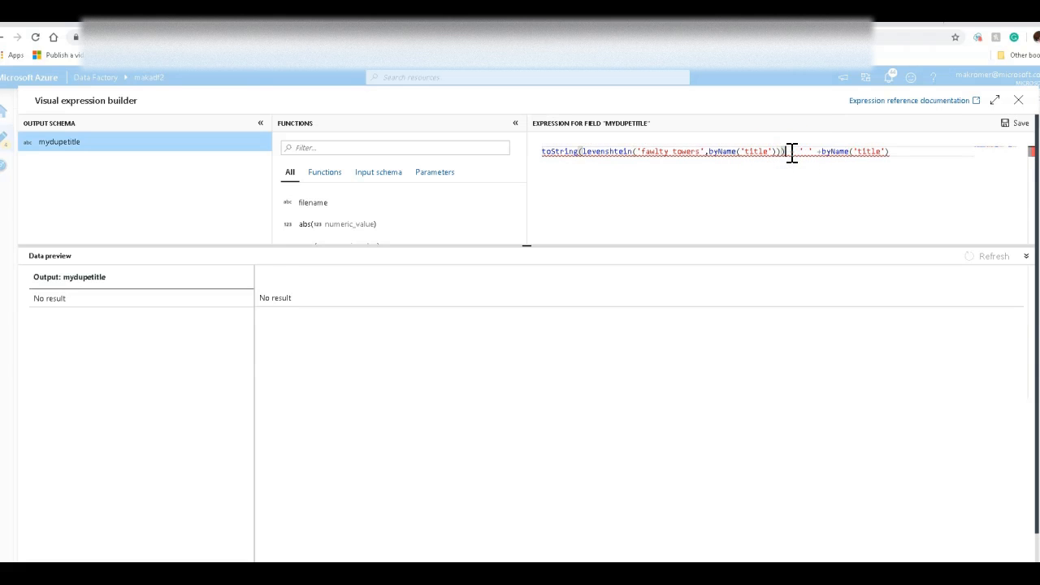
{"action": "left_click", "coordinate": [861, 201]}
{"action": "left_click", "coordinate": [994, 256]}
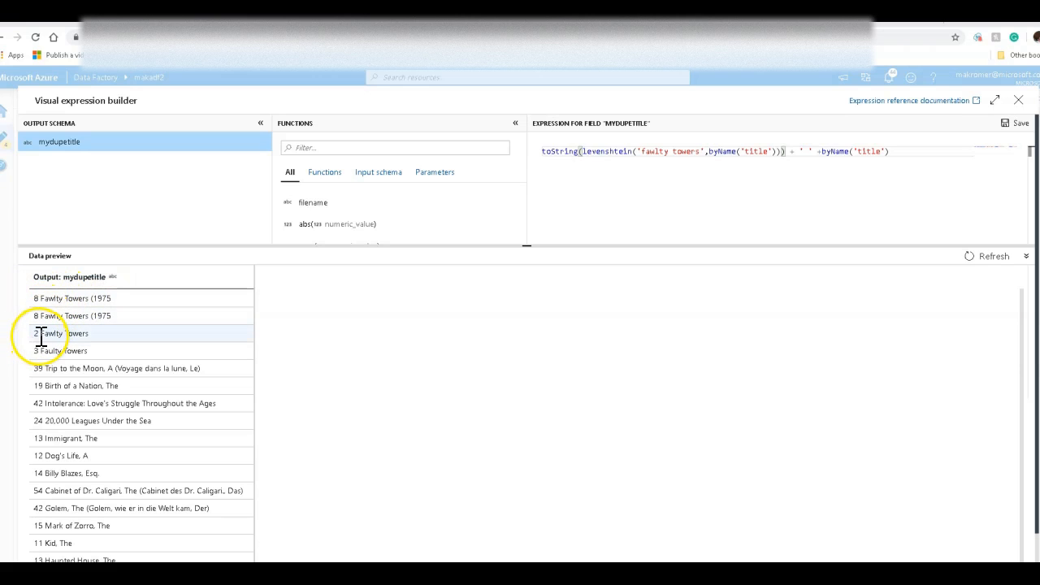
Step: Capitalize the compared string to 'Fawlty Towers' in the expression and refresh the data preview
{"action": "left_click", "coordinate": [641, 152]}
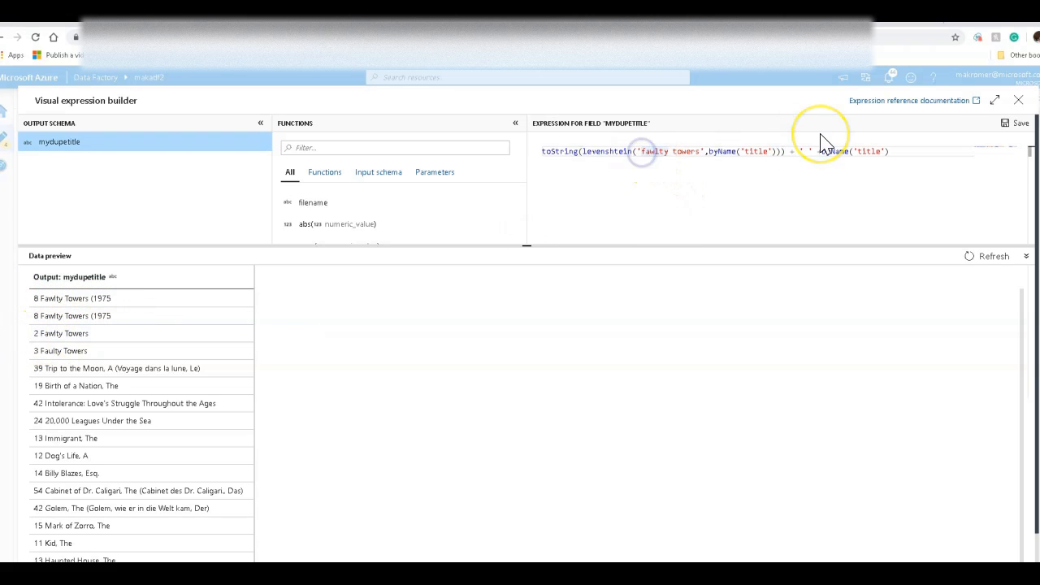
{"action": "key", "text": "Delete"}
{"action": "type", "text": "F"}
{"action": "key", "text": "Right"}
{"action": "key", "text": "Right"}
{"action": "key", "text": "Right"}
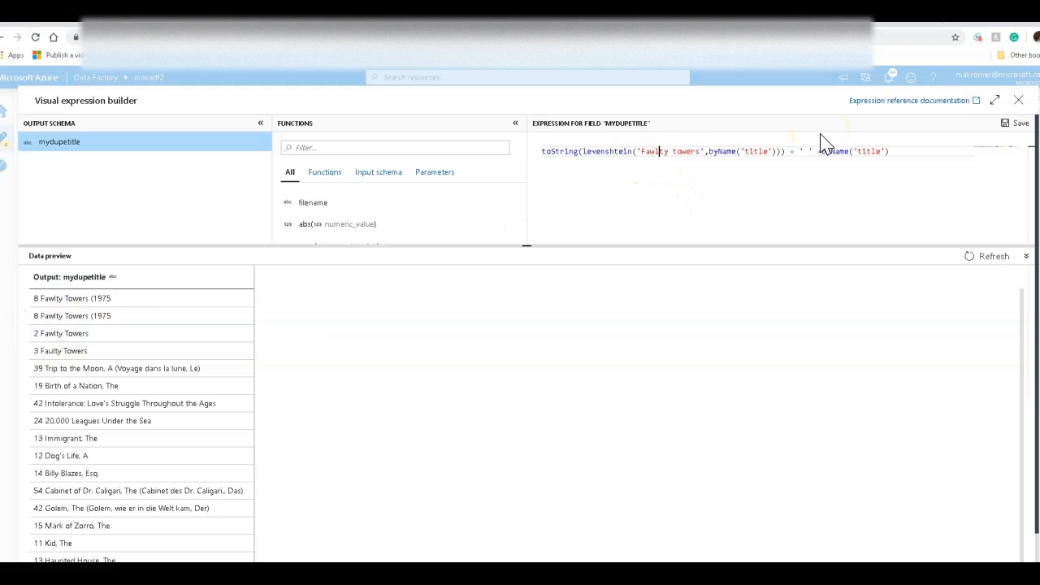
{"action": "key", "text": "Delete"}
{"action": "type", "text": "T"}
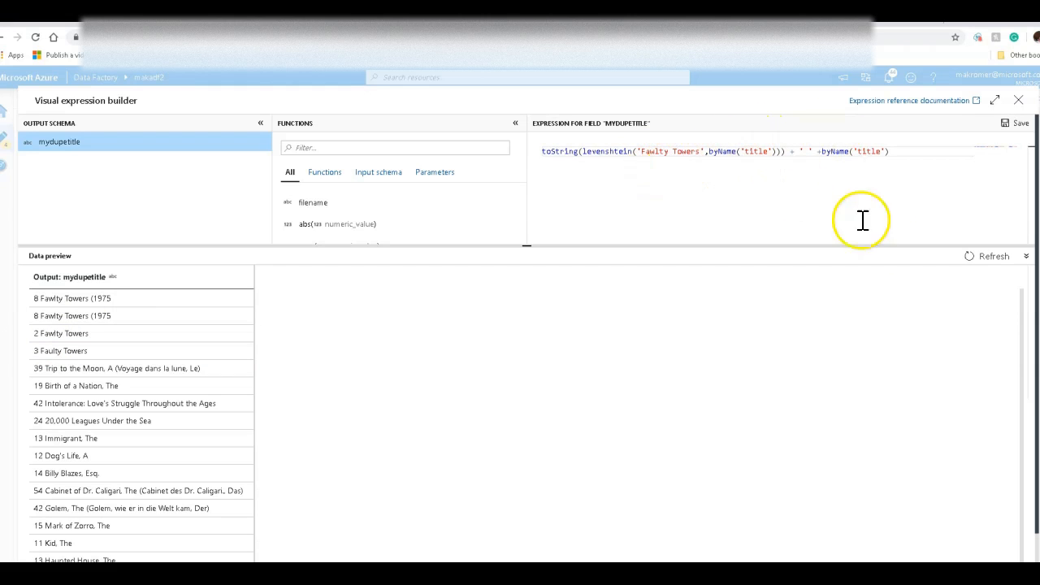
{"action": "left_click", "coordinate": [971, 258]}
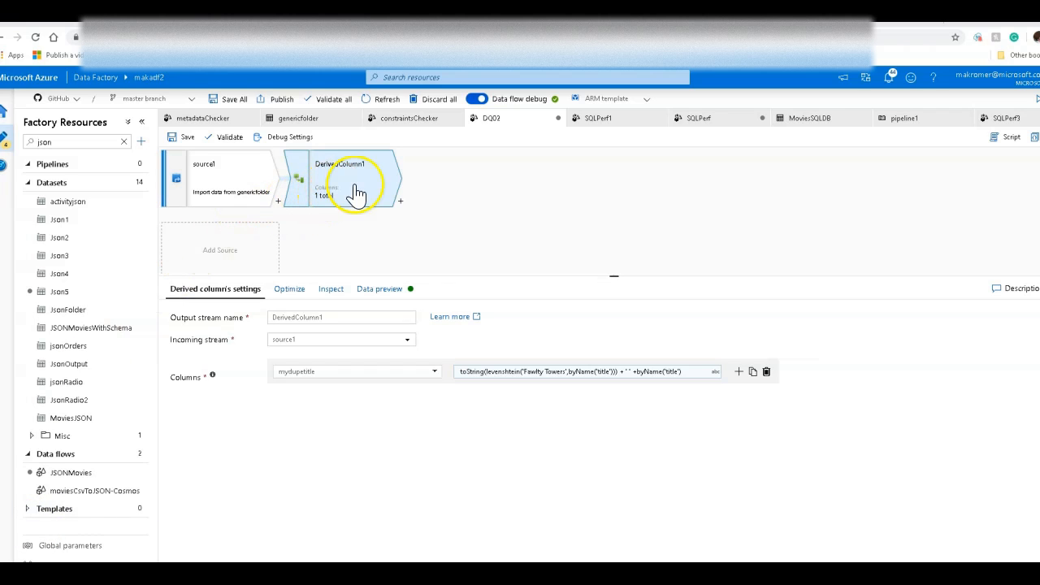
Step: Add a Derived Column after DerivedColumn1, then insert a Surrogate Key transformation between them
{"action": "left_click", "coordinate": [401, 201]}
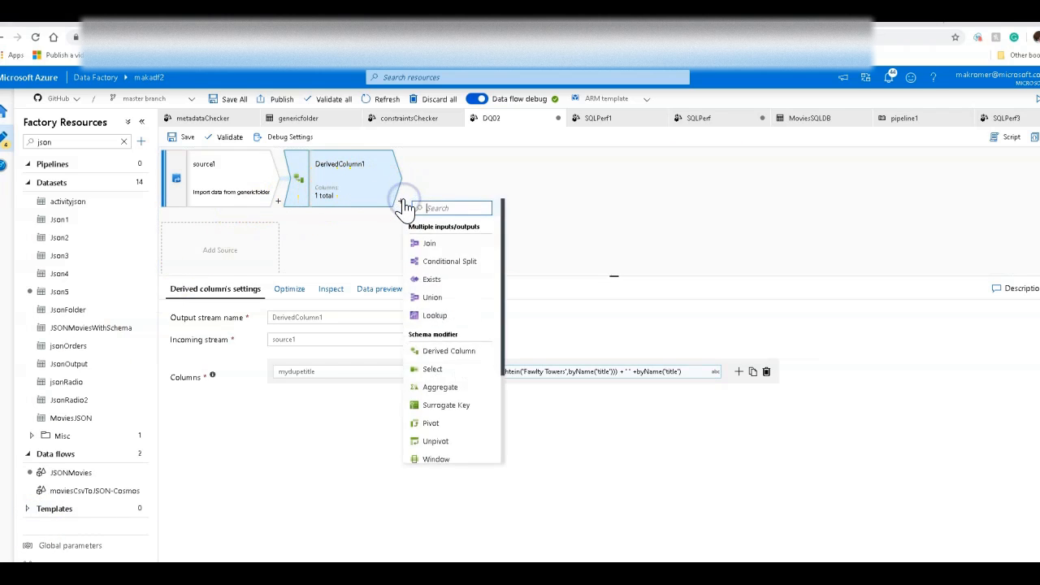
{"action": "left_click", "coordinate": [463, 358]}
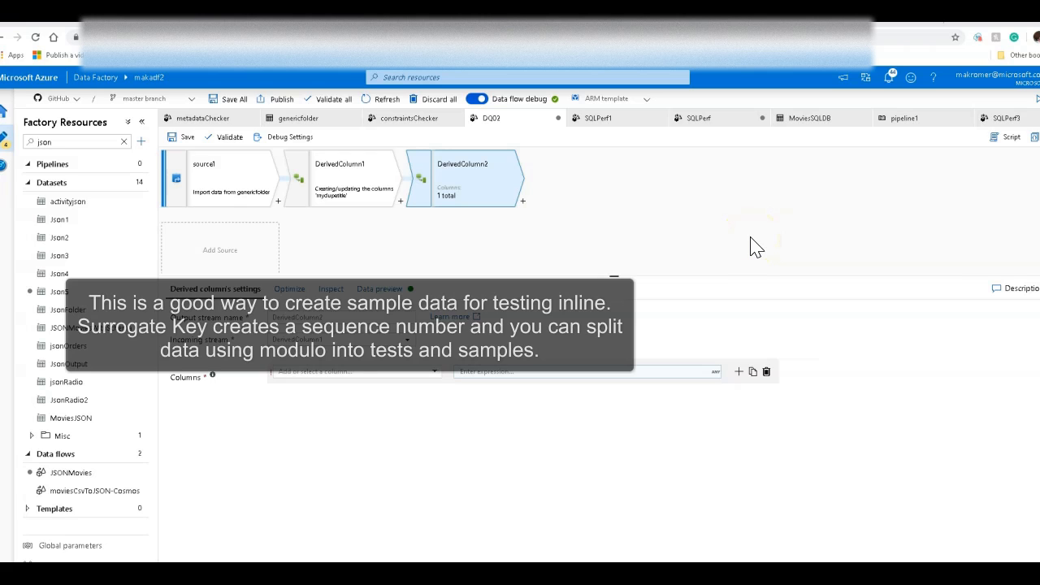
{"action": "left_click", "coordinate": [401, 202]}
{"action": "scroll", "coordinate": [431, 325], "scroll_direction": "down", "scroll_amount": 3}
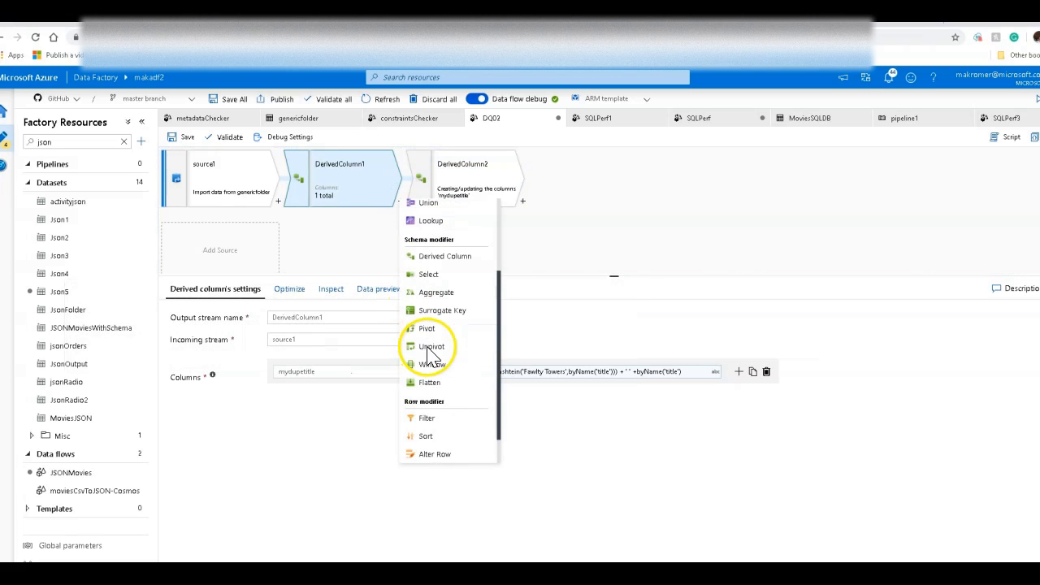
{"action": "left_click", "coordinate": [458, 310]}
{"action": "left_click", "coordinate": [458, 189]}
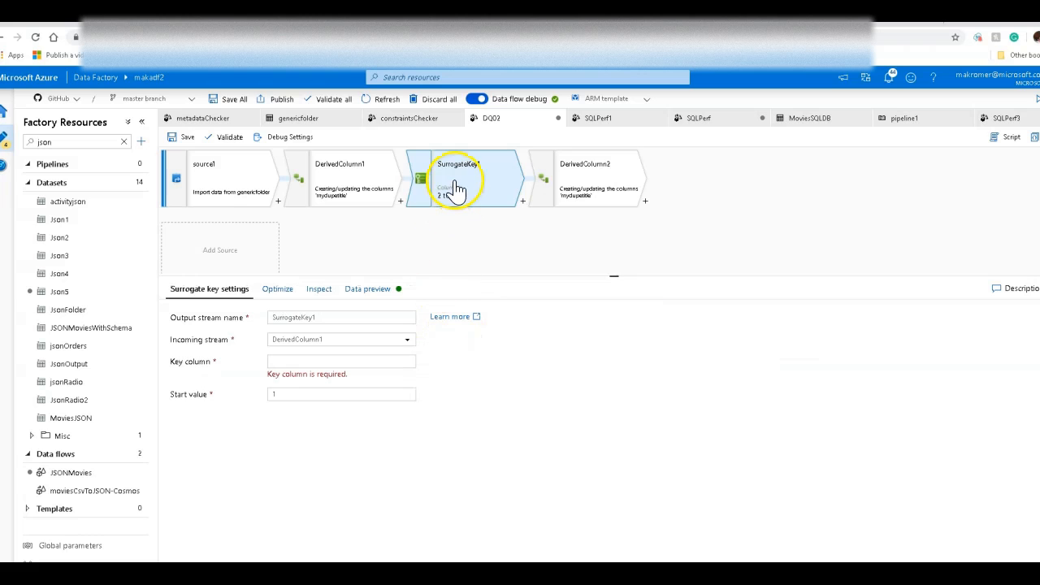
Step: Set the surrogate key's key column to sk, then select DerivedColumn2
{"action": "left_click", "coordinate": [366, 362]}
{"action": "type", "text": "sk"}
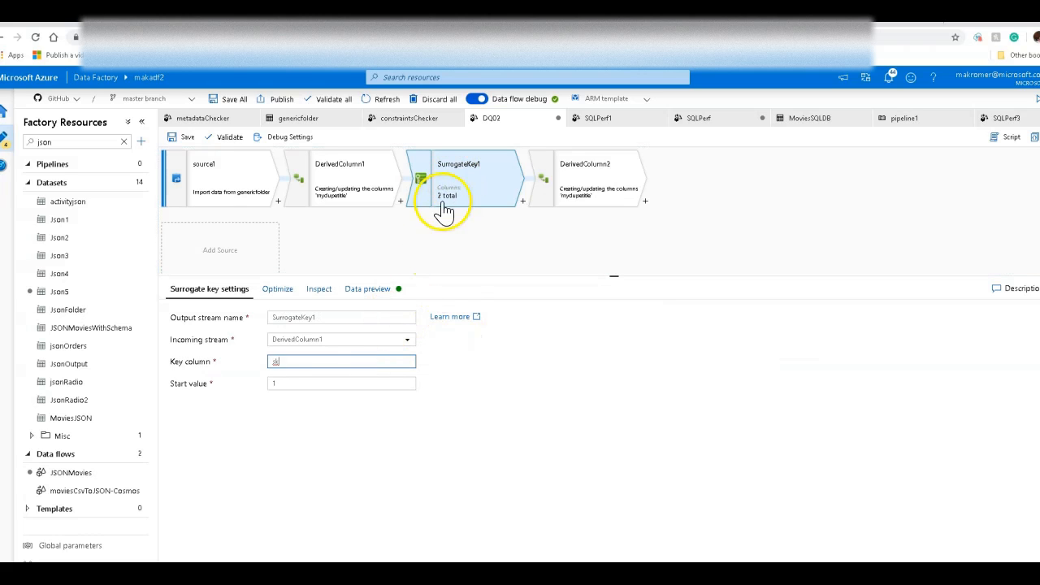
{"action": "left_click", "coordinate": [601, 164]}
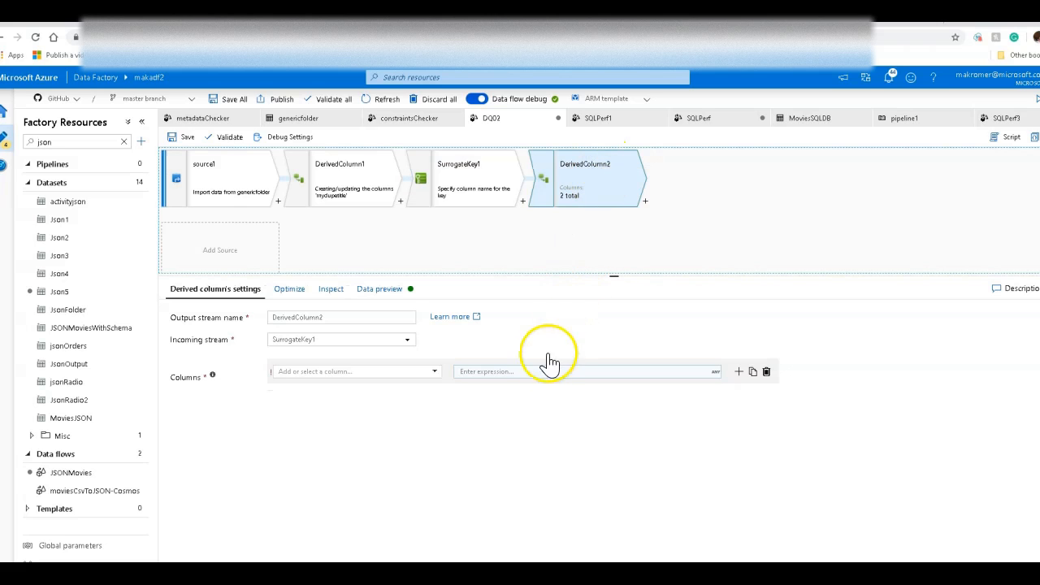
Step: Add a new column named zipcode to DerivedColumn2 and open its expression builder
{"action": "left_click", "coordinate": [411, 370]}
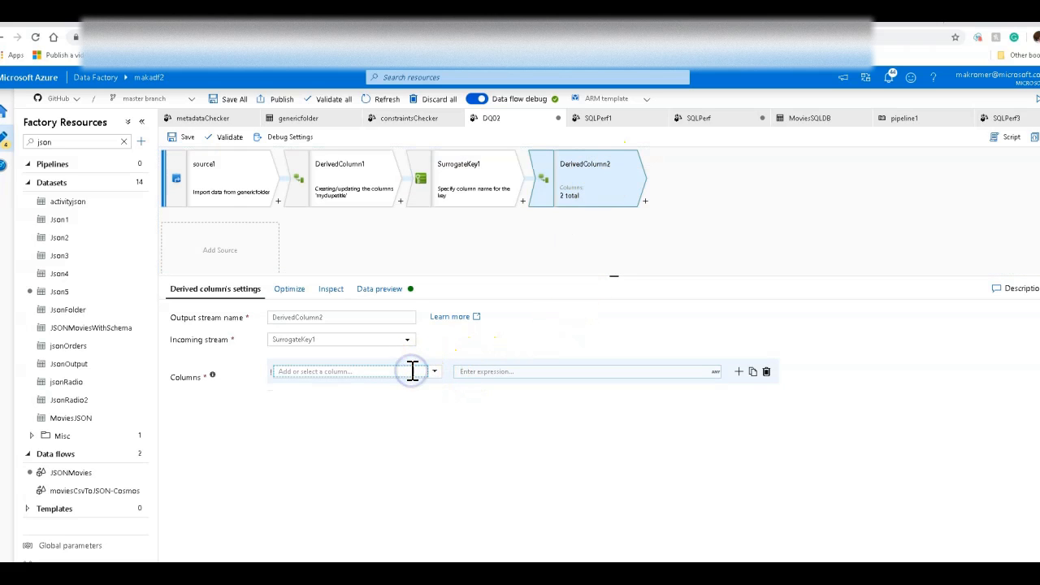
{"action": "type", "text": "zipcode"}
{"action": "left_click", "coordinate": [545, 371]}
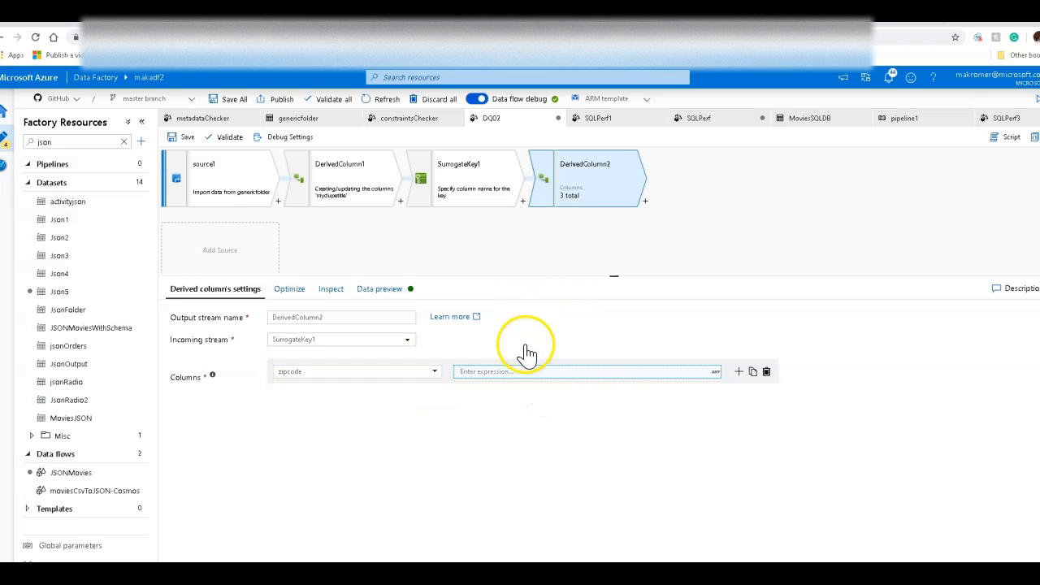
{"action": "left_click", "coordinate": [531, 372]}
Step: Enter the zipcode expression iif(sk % 2 == 1,'12345-1234','98765')
{"action": "left_click", "coordinate": [572, 155]}
{"action": "type", "text": "iif("}
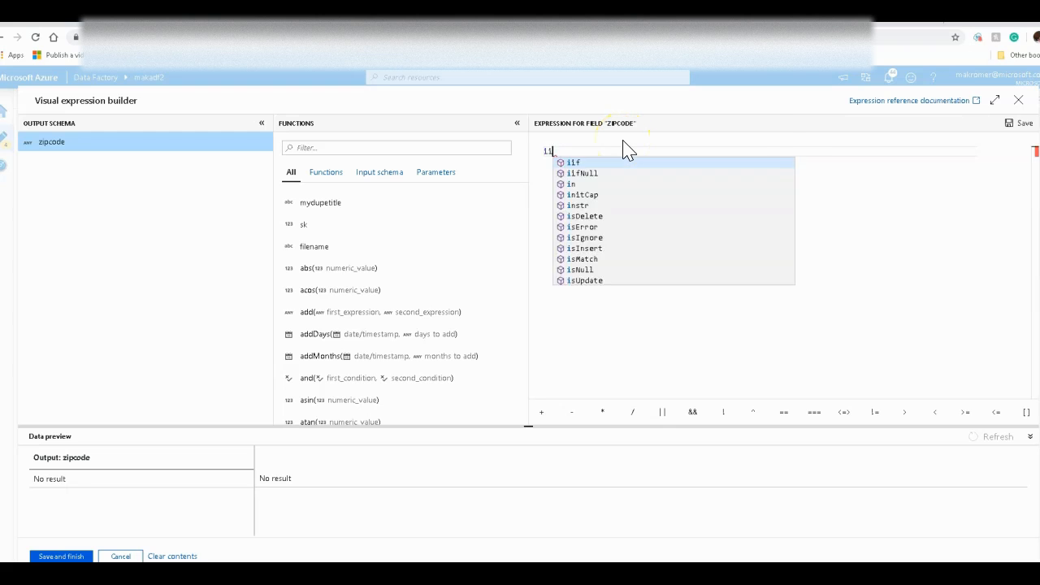
{"action": "left_click", "coordinate": [590, 152]}
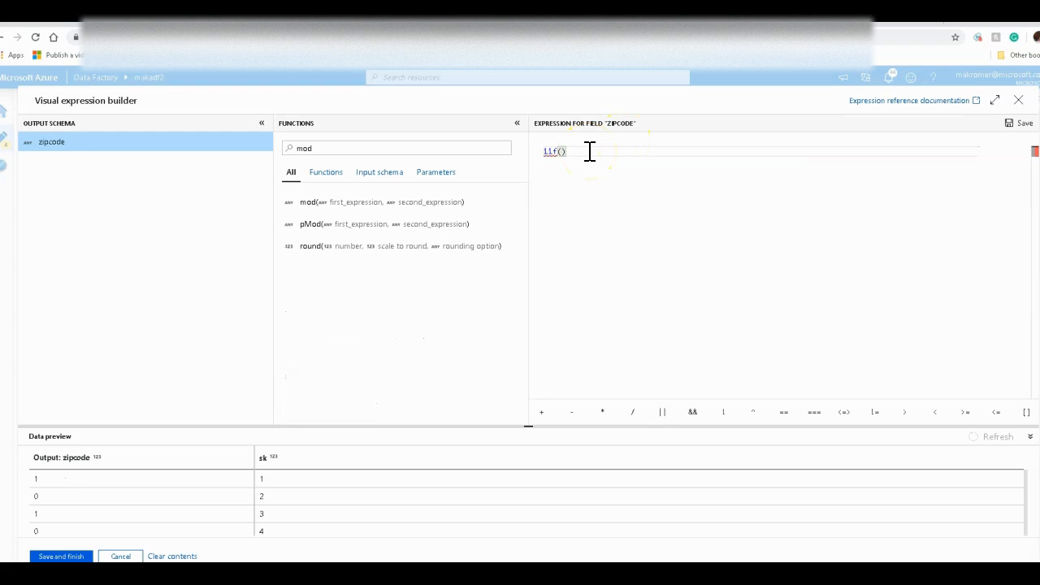
{"action": "type", "text": "sk"}
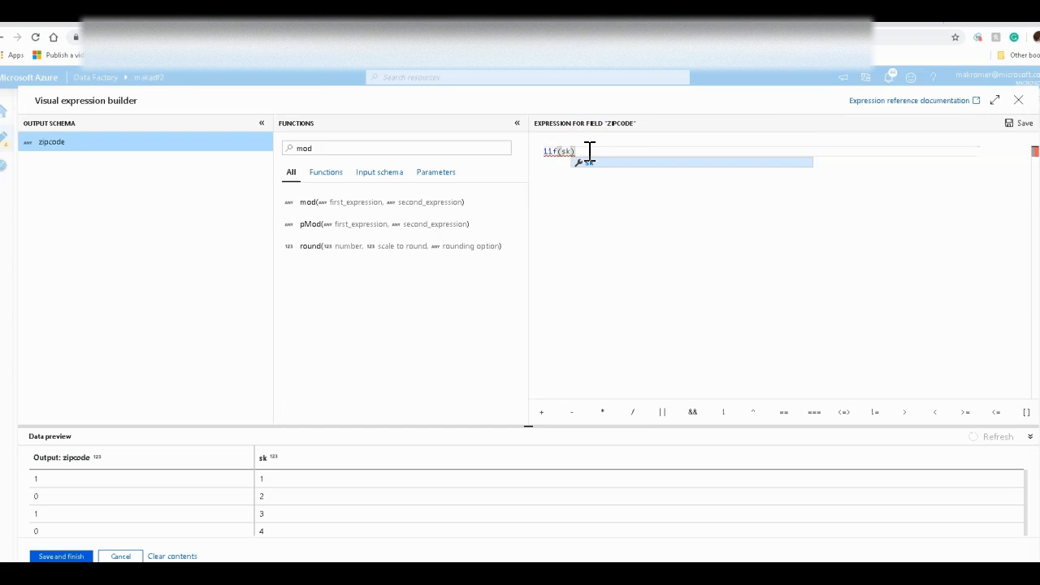
{"action": "type", "text": " &"}
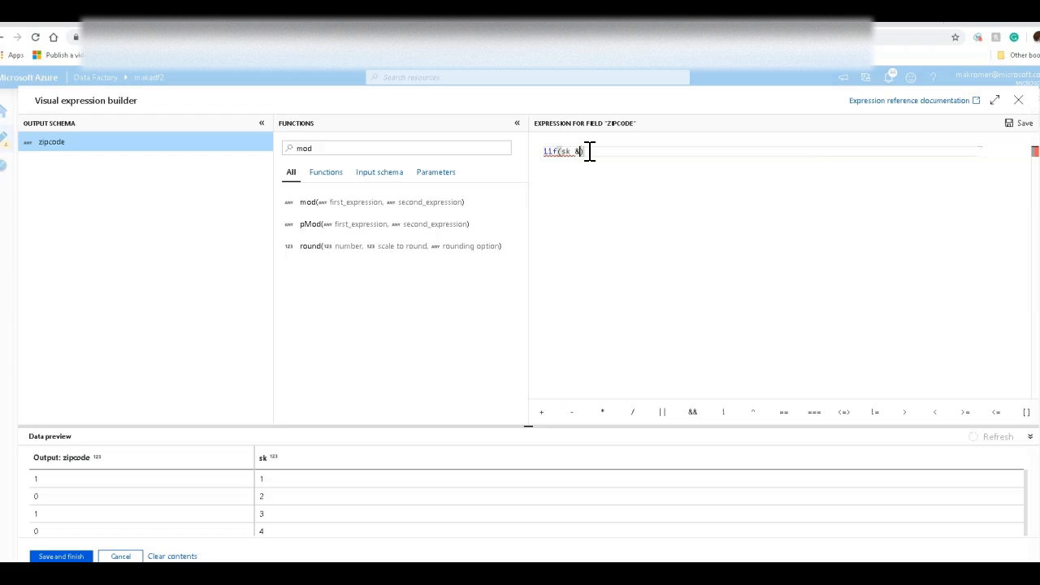
{"action": "key", "text": "BackSpace"}
{"action": "left_click", "coordinate": [620, 158]}
{"action": "type", "text": "% 2"}
{"action": "left_click", "coordinate": [800, 220]}
{"action": "left_click", "coordinate": [591, 152]}
{"action": "type", "text": "== 1,''"}
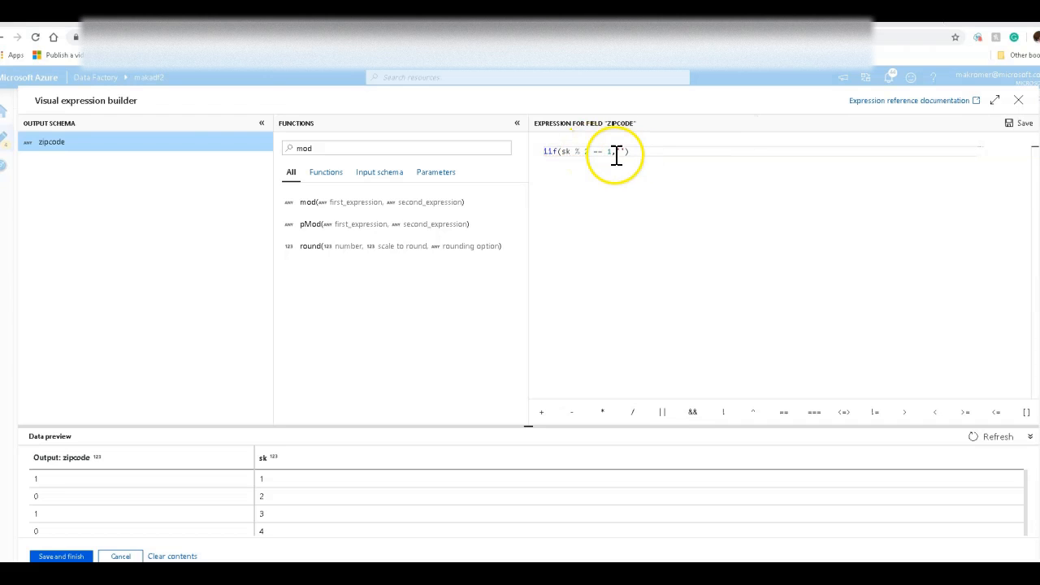
{"action": "left_click", "coordinate": [618, 149]}
{"action": "key", "text": "Right"}
{"action": "type", "text": "12345-12"}
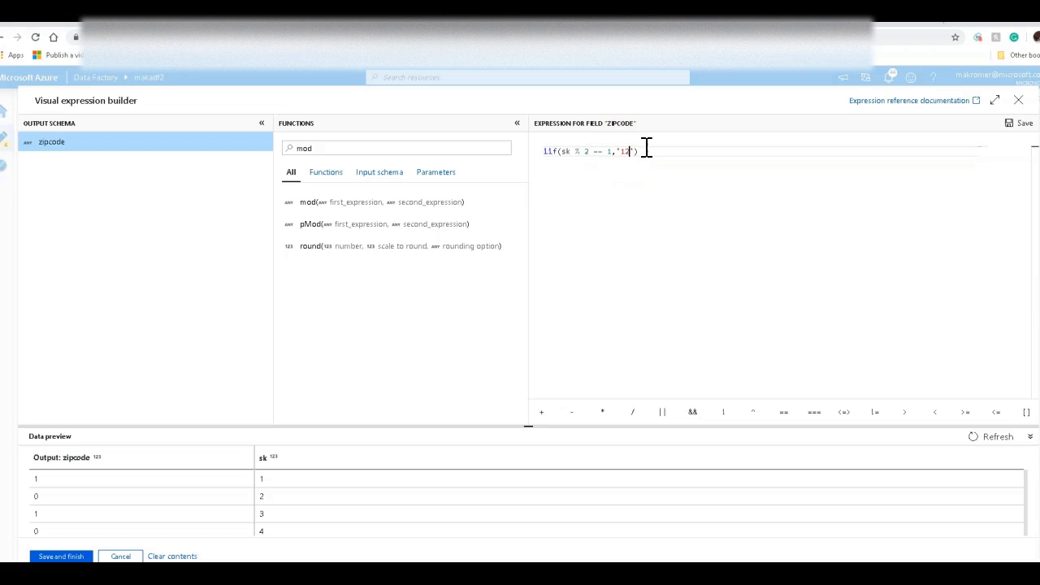
{"action": "type", "text": "34','98765"}
{"action": "key", "text": "End"}
Step: Refresh the data preview for the zipcode expression and save it
{"action": "left_click", "coordinate": [994, 440]}
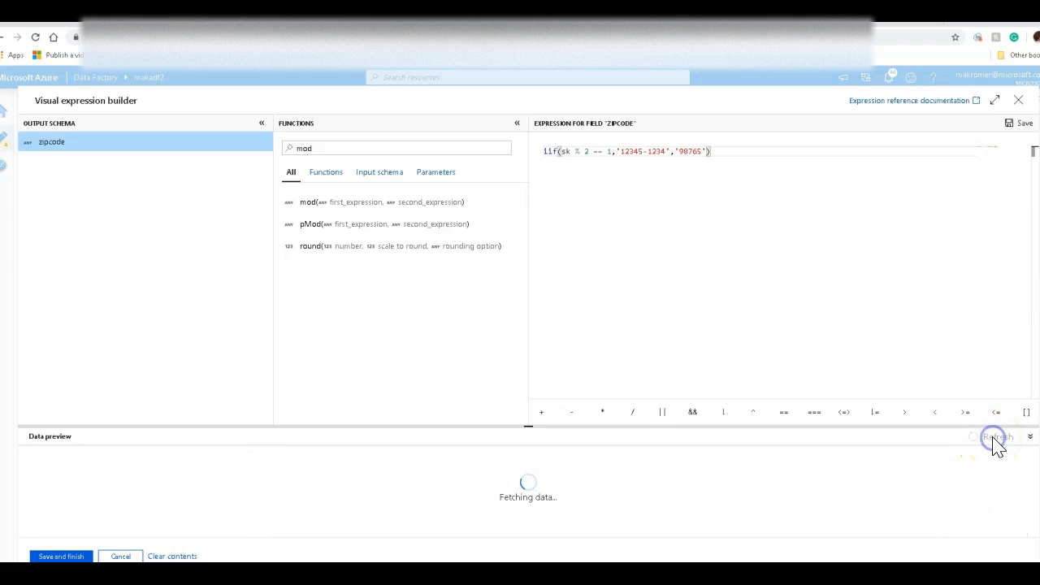
{"action": "left_click_drag", "start_coordinate": [990, 383], "coordinate": [977, 267]}
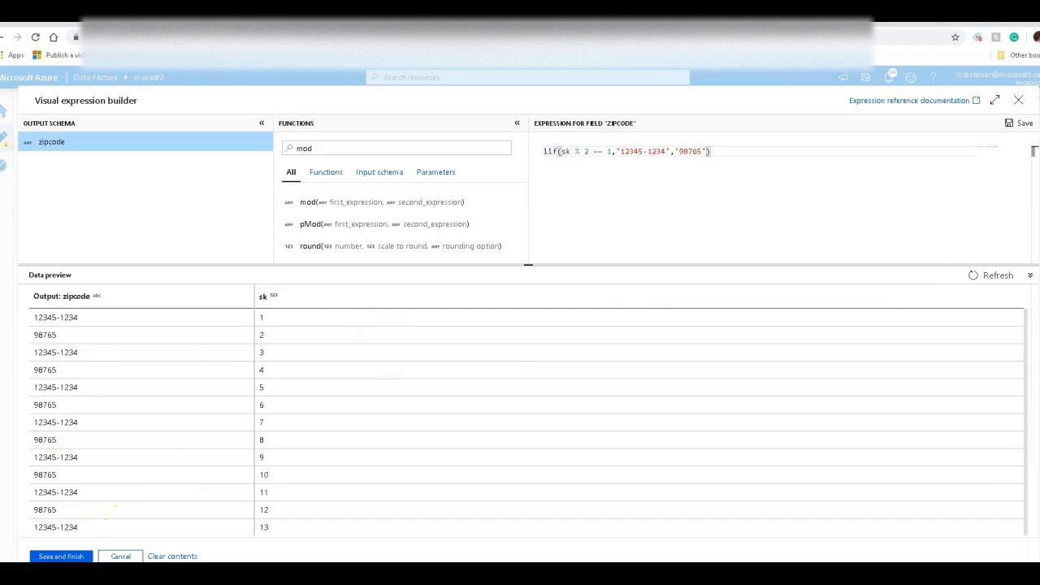
{"action": "left_click", "coordinate": [61, 556]}
Step: Add a Conditional Split transformation after DerivedColumn2
{"action": "left_click", "coordinate": [645, 201]}
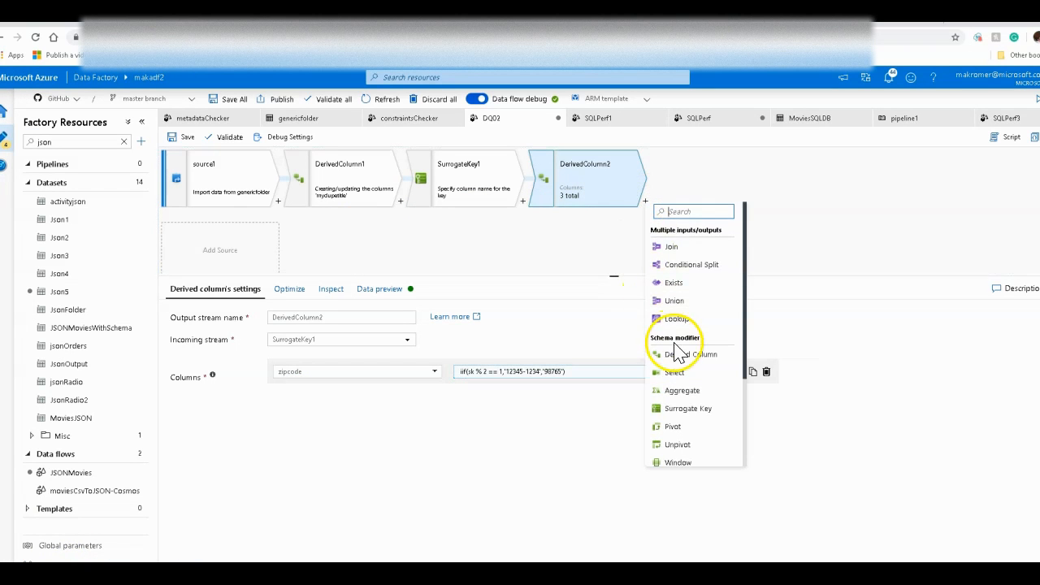
{"action": "scroll", "coordinate": [704, 420], "scroll_direction": "down", "scroll_amount": 3}
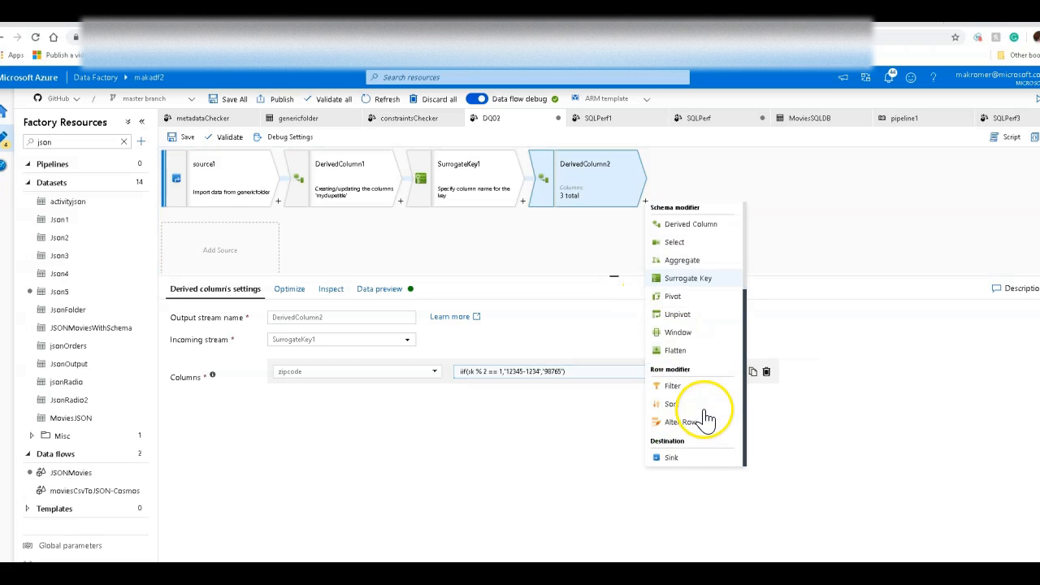
{"action": "scroll", "coordinate": [707, 382], "scroll_direction": "up", "scroll_amount": 3}
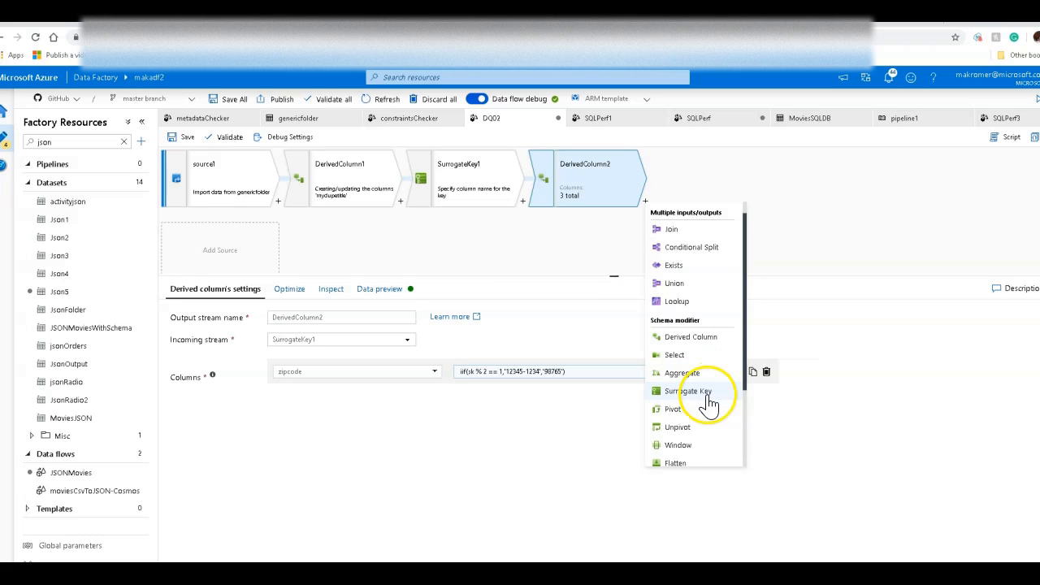
{"action": "left_click", "coordinate": [709, 250]}
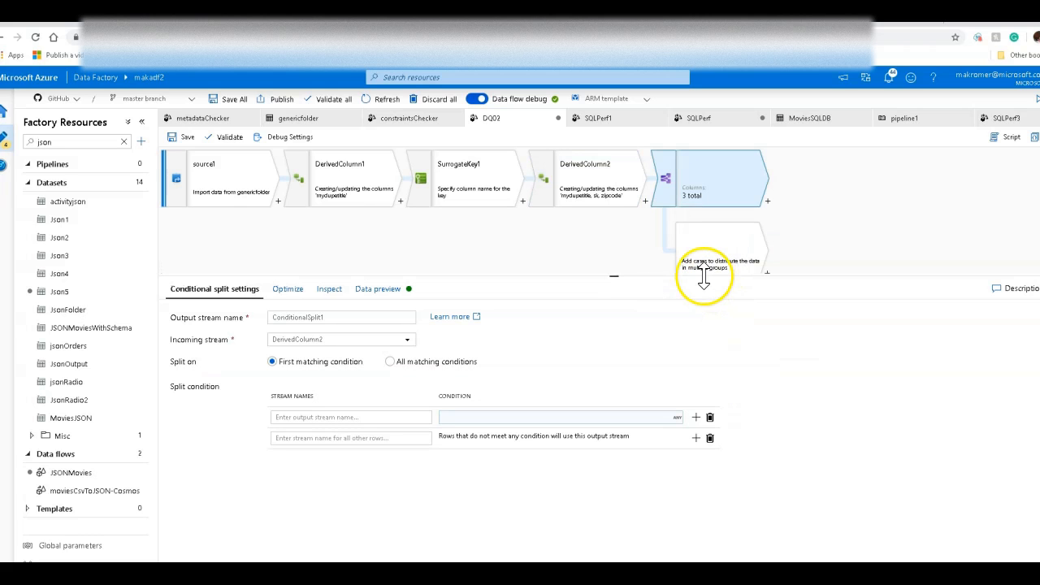
Step: Name the conditional split's output streams valid and invalid
{"action": "left_click", "coordinate": [582, 169]}
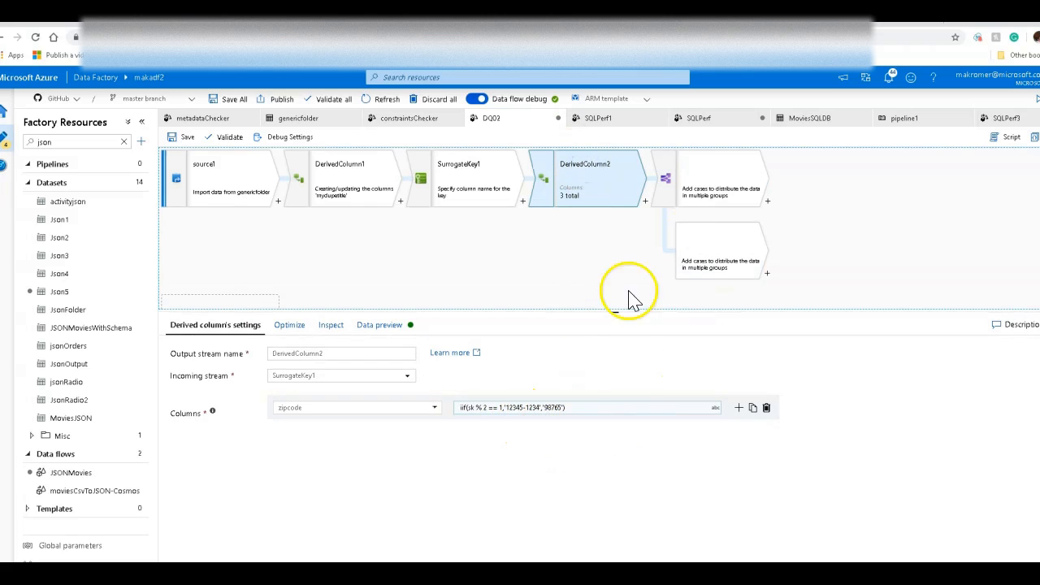
{"action": "left_click", "coordinate": [698, 197]}
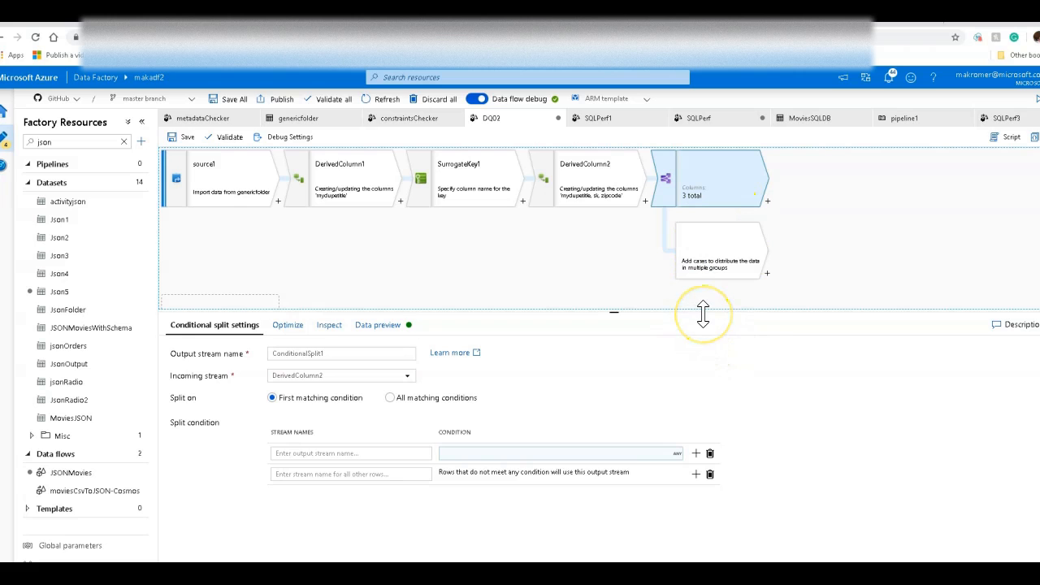
{"action": "left_click", "coordinate": [395, 452]}
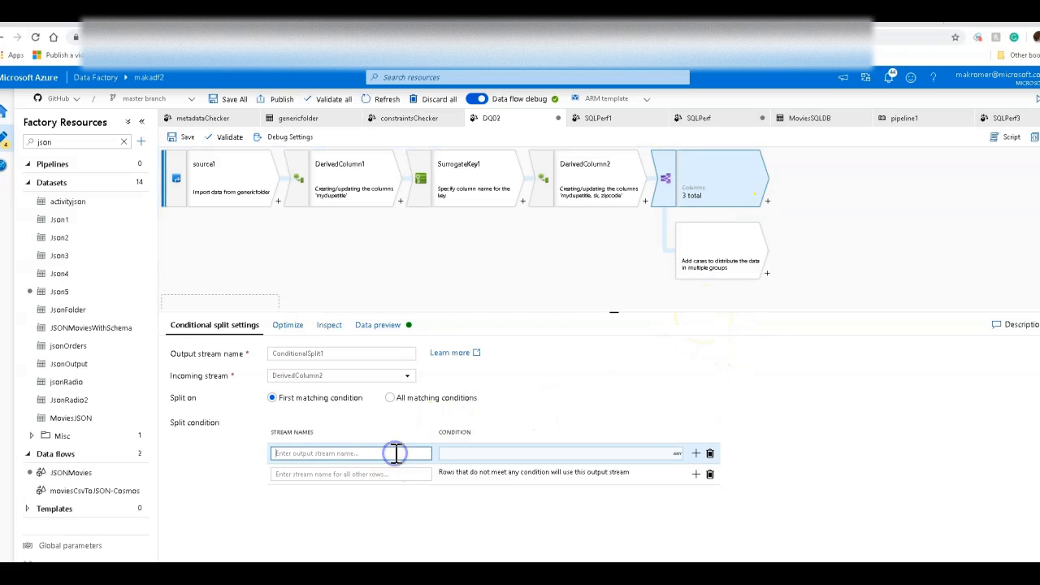
{"action": "type", "text": "valid"}
{"action": "left_click", "coordinate": [376, 473]}
{"action": "type", "text": "invalid"}
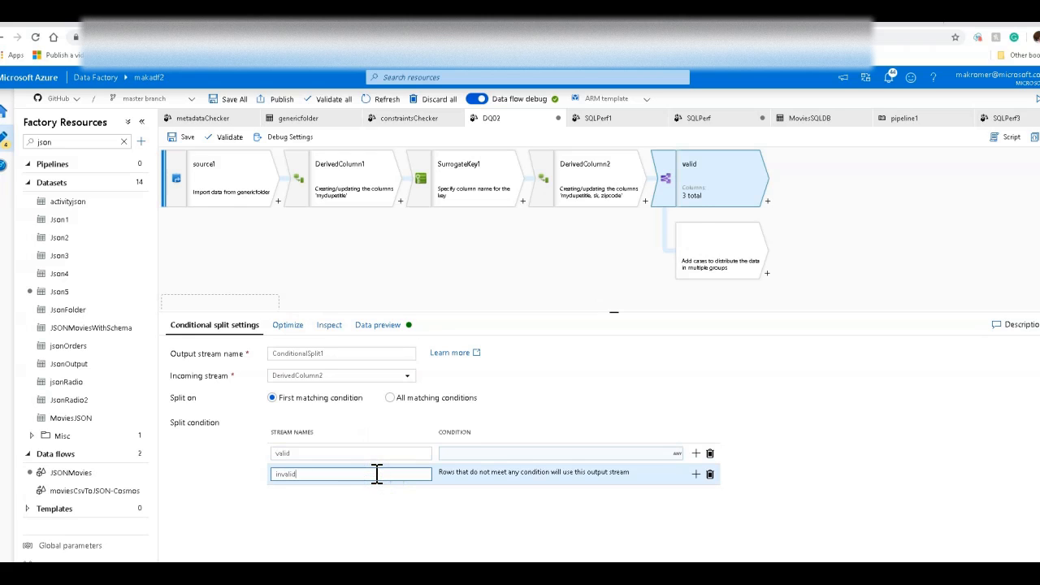
Step: Set the valid stream's condition to regexMatch(zipcode,'^\d{5}-\d{4}$') in the expression builder
{"action": "left_click", "coordinate": [478, 458]}
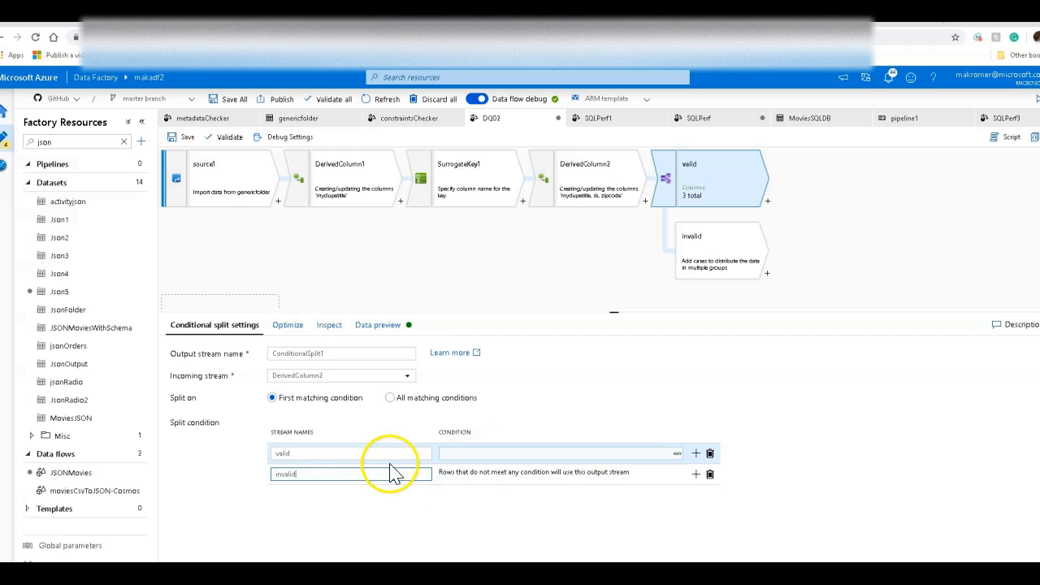
{"action": "left_click", "coordinate": [476, 460]}
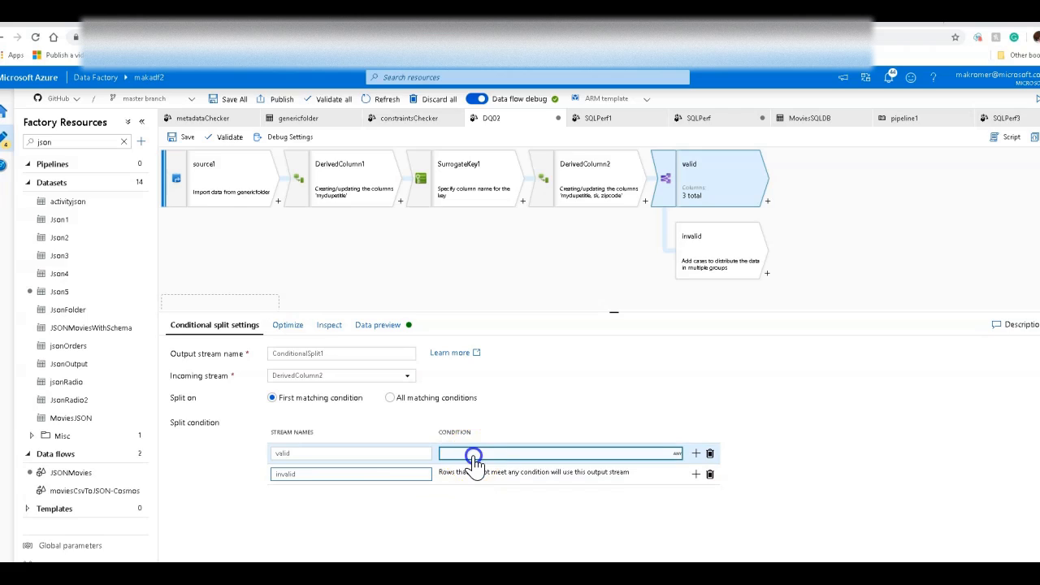
{"action": "left_click", "coordinate": [525, 133]}
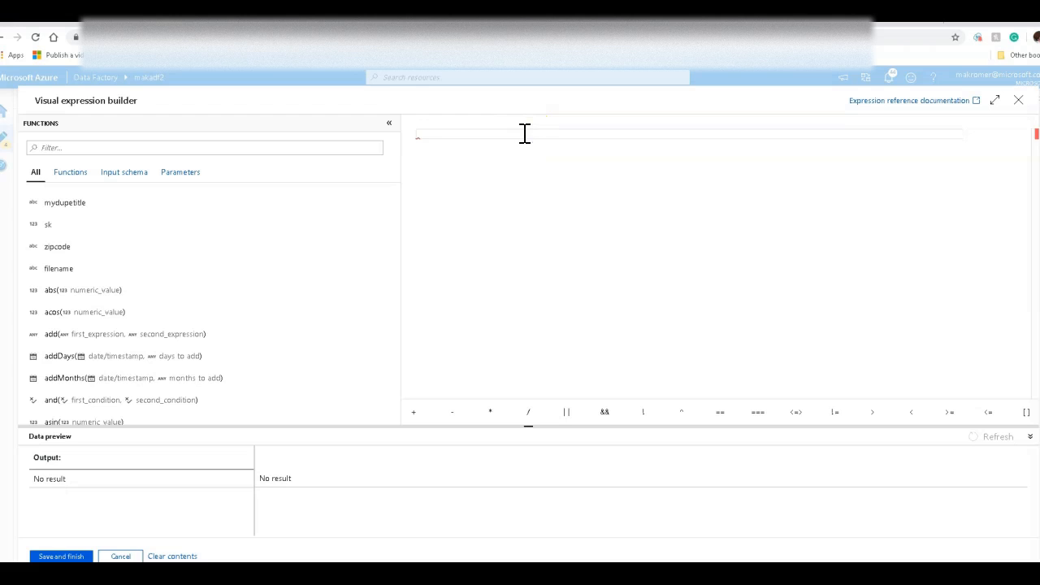
{"action": "type", "text": "rege"}
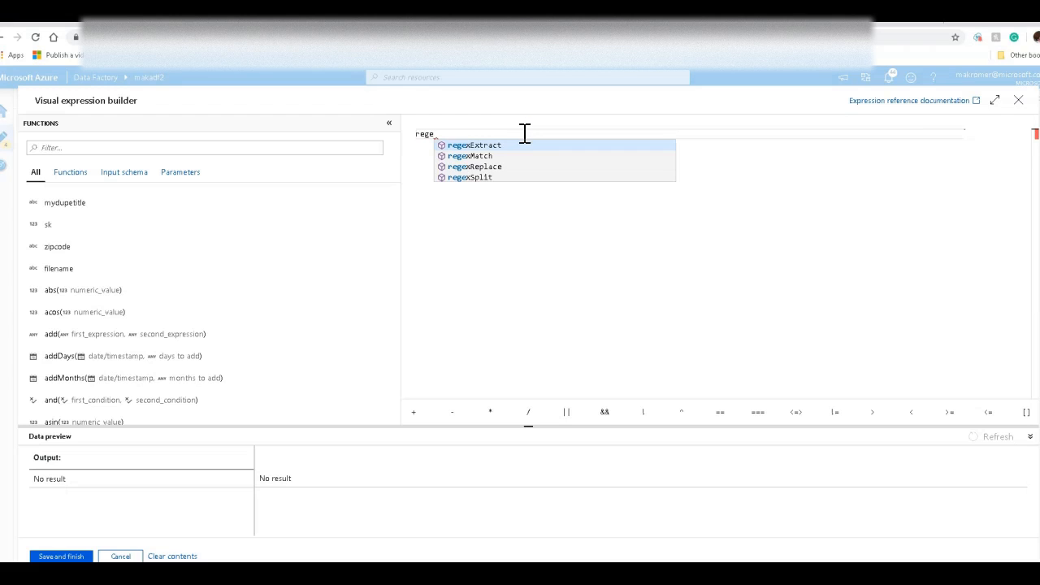
{"action": "key", "text": "Down"}
{"action": "key", "text": "Return"}
{"action": "key", "text": "shift+End"}
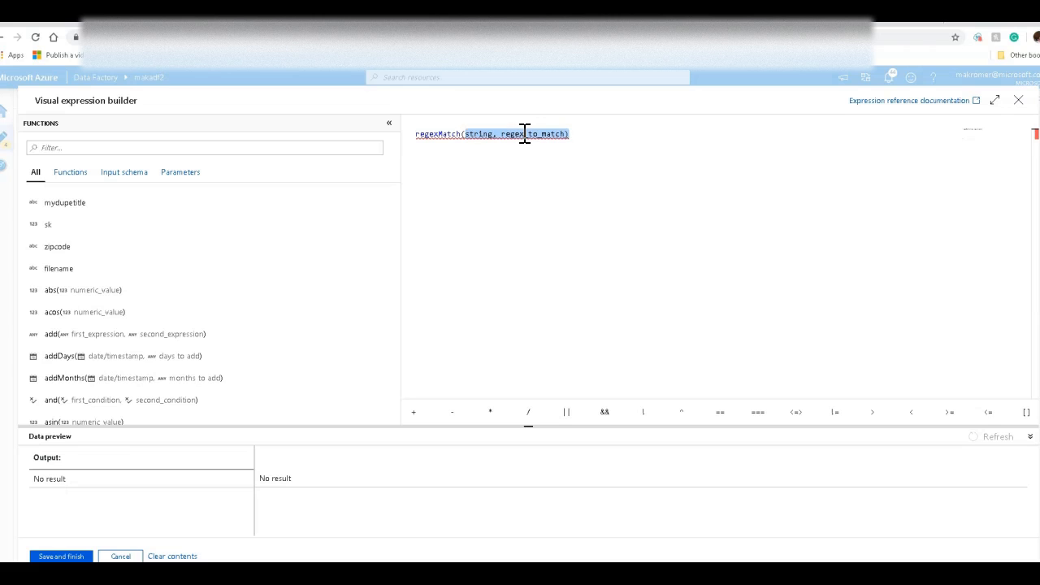
{"action": "type", "text": "zip"}
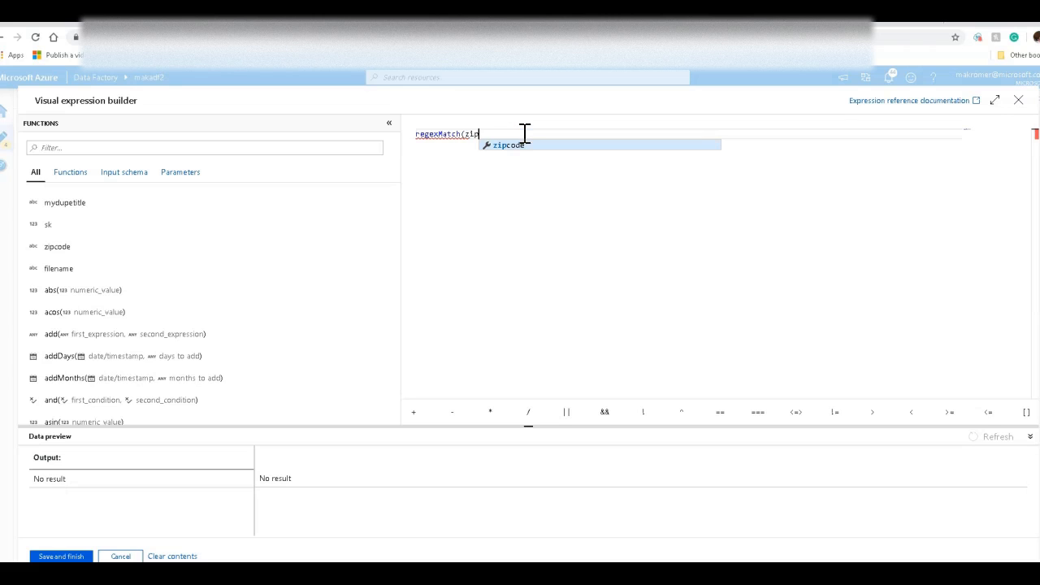
{"action": "key", "text": "Return"}
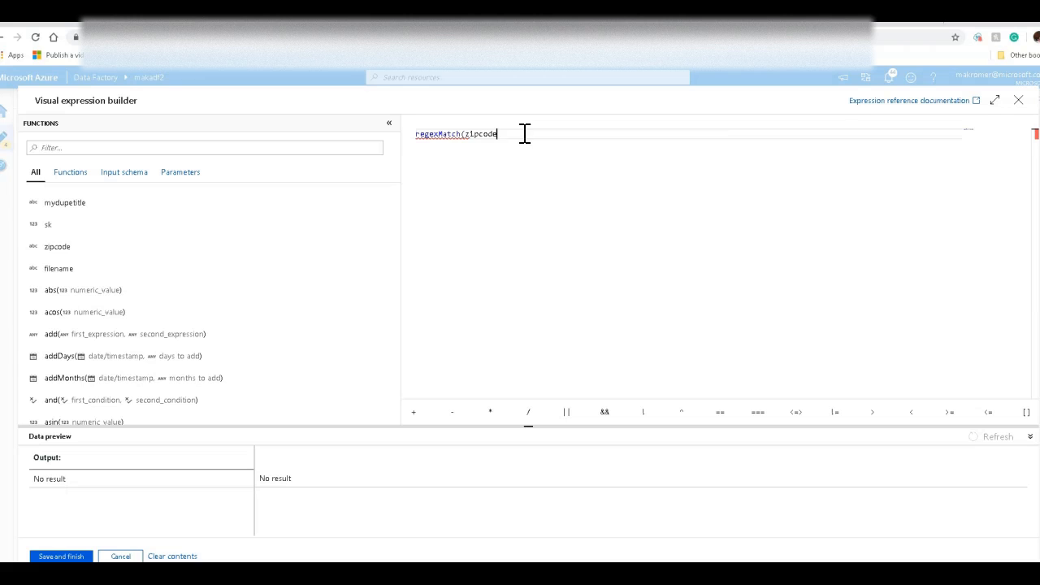
{"action": "left_click", "coordinate": [124, 172]}
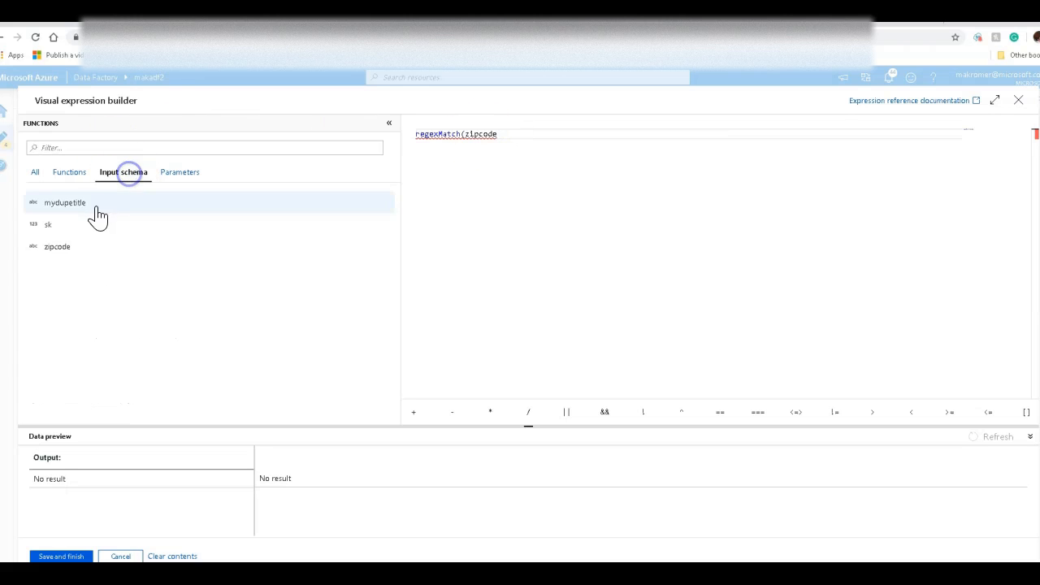
{"action": "left_click", "coordinate": [51, 235]}
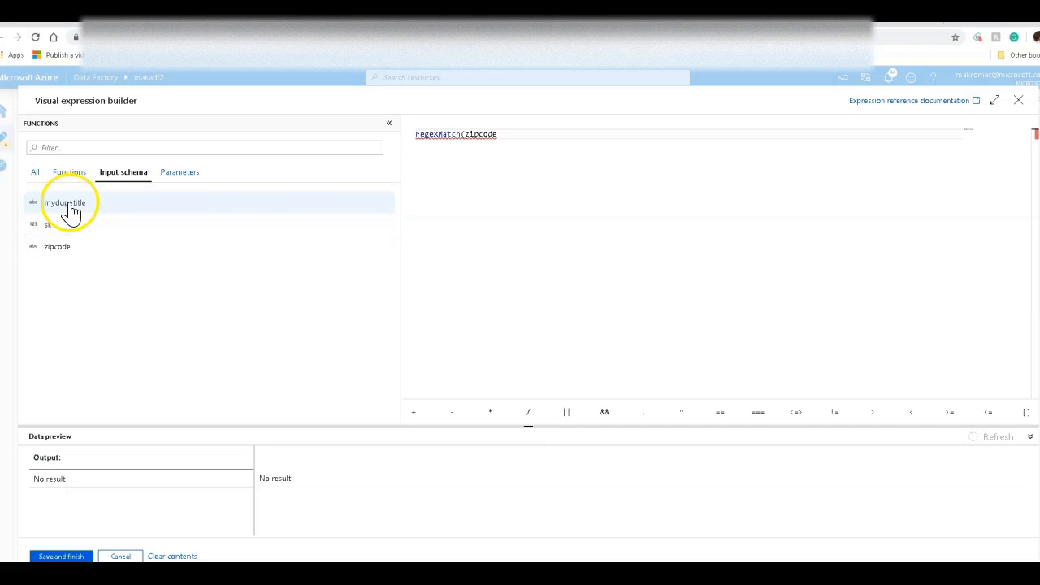
{"action": "left_click", "coordinate": [533, 139]}
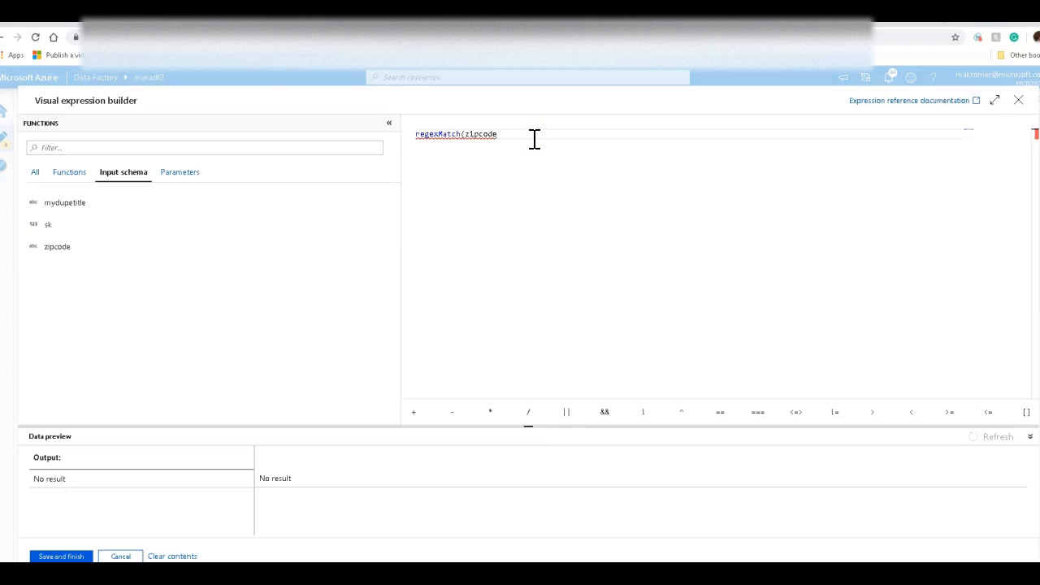
{"action": "type", "text": ","}
{"action": "type", "text": "^\\d{5}-\\d{4}$"}
{"action": "type", "text": ")"}
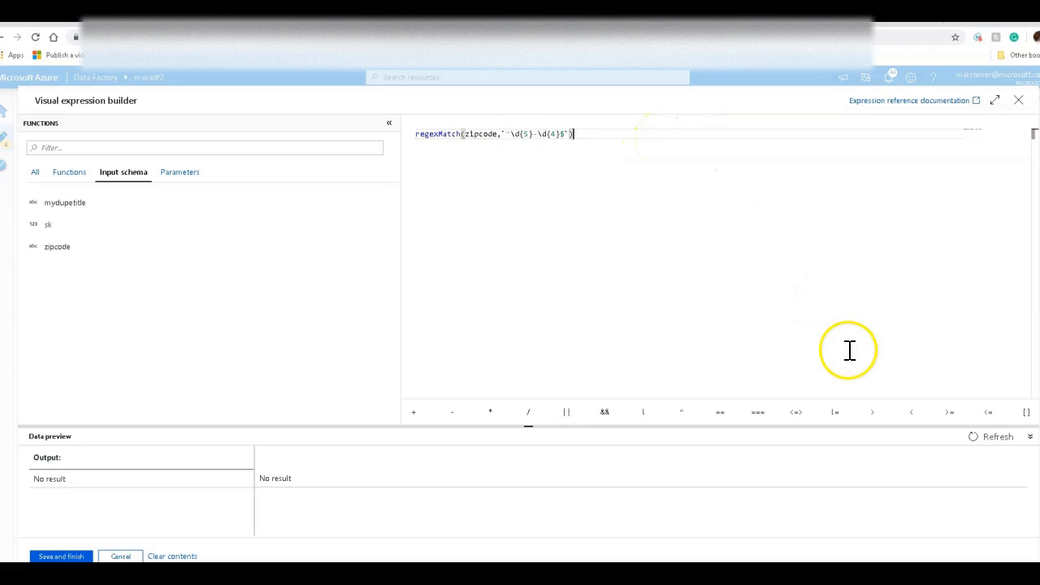
Step: Preview and save the valid condition, and add a Derived Column after the valid stream
{"action": "left_click", "coordinate": [1000, 444]}
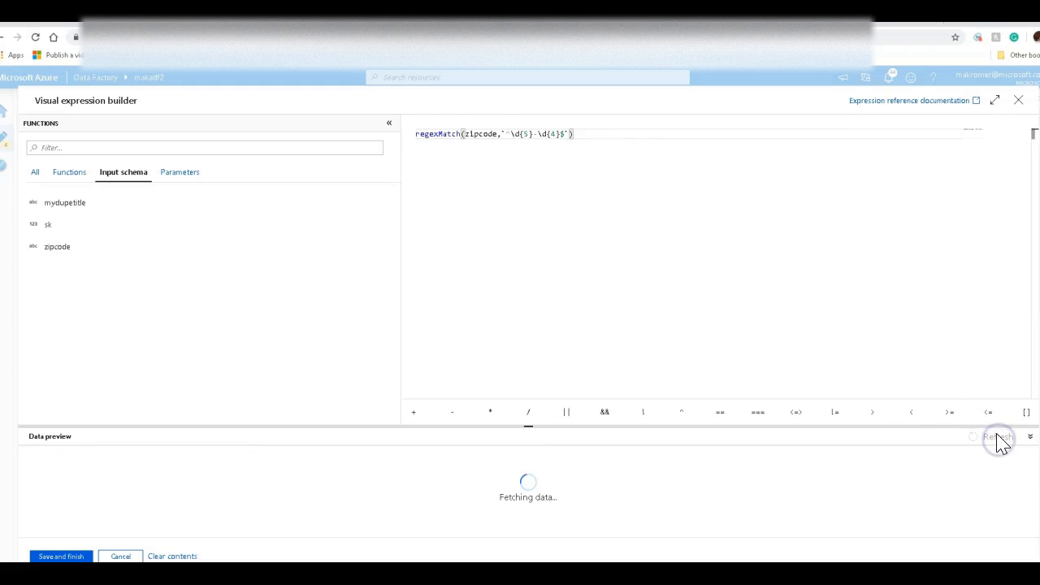
{"action": "left_click_drag", "start_coordinate": [991, 427], "coordinate": [977, 203]}
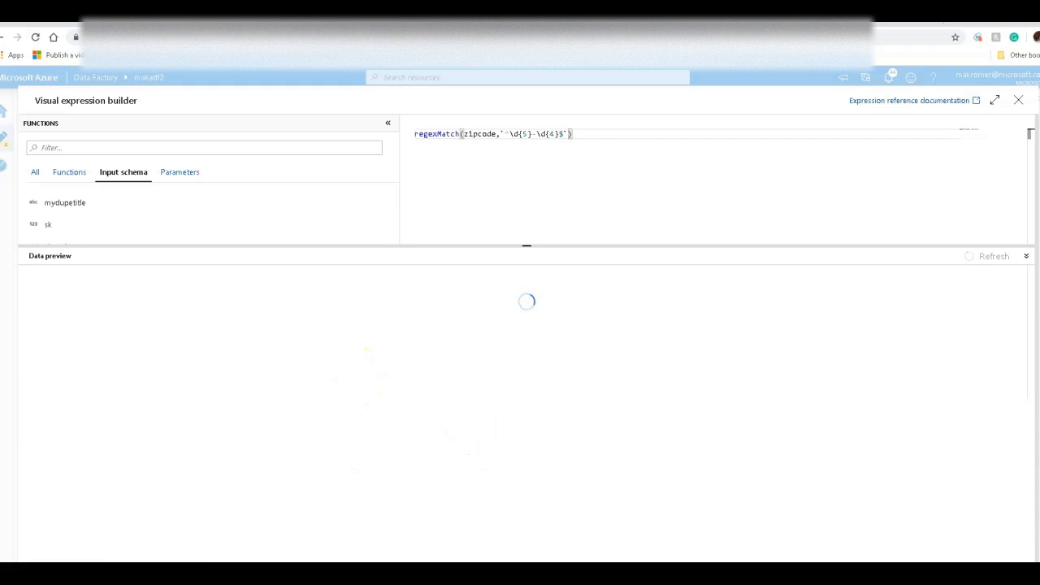
{"action": "scroll", "coordinate": [981, 466], "scroll_direction": "down", "scroll_amount": 3}
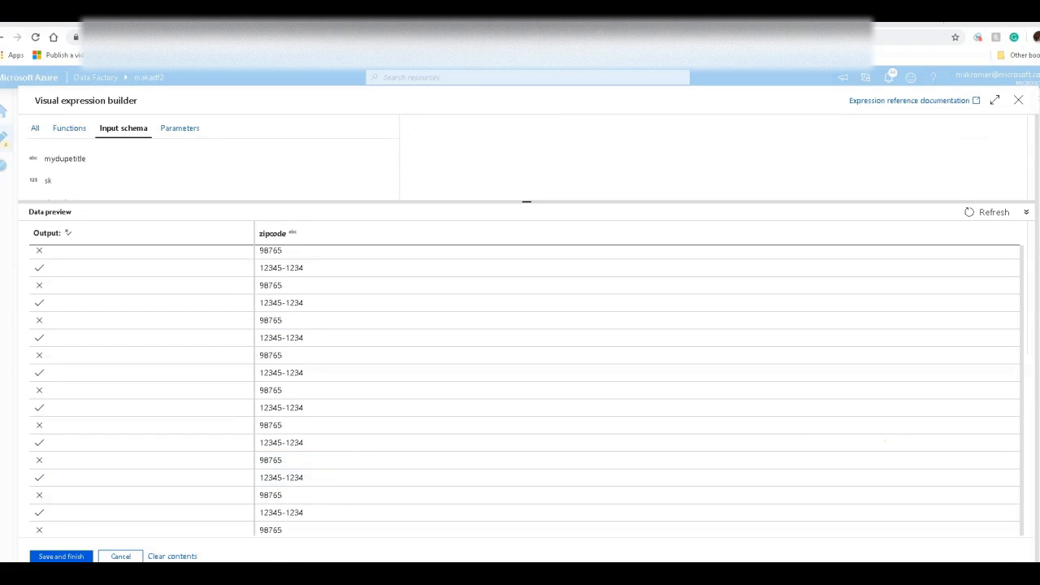
{"action": "left_click", "coordinate": [65, 556]}
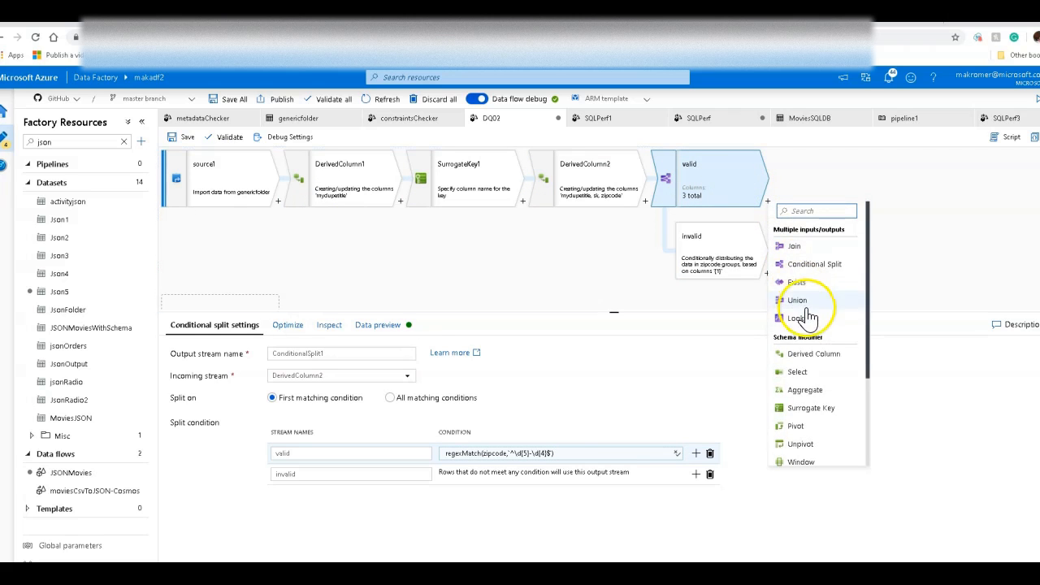
{"action": "left_click", "coordinate": [816, 354]}
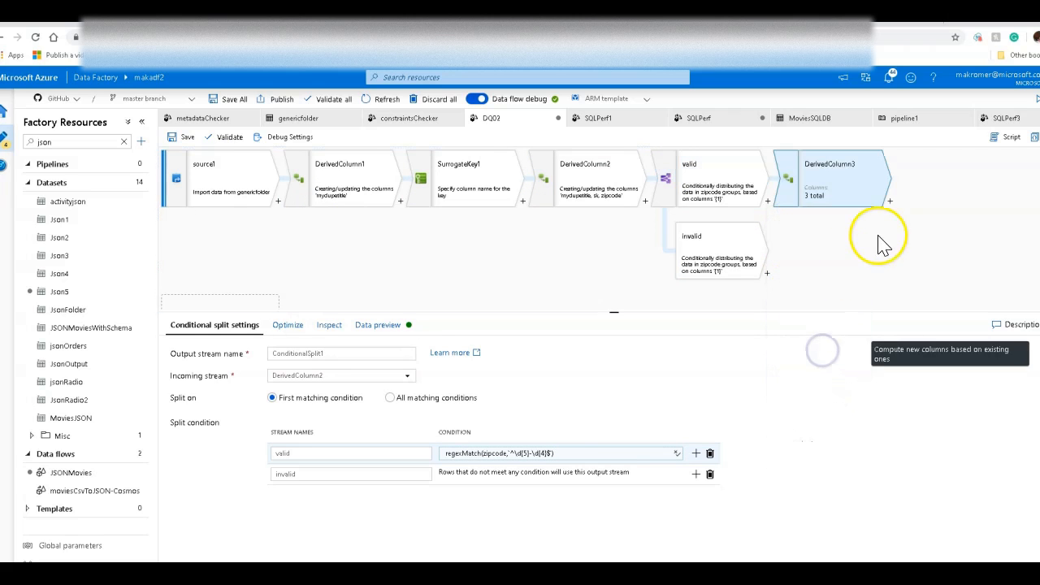
Step: Add a derived column named cols with the expression columnNames() in DerivedColumn3
{"action": "left_click", "coordinate": [410, 407]}
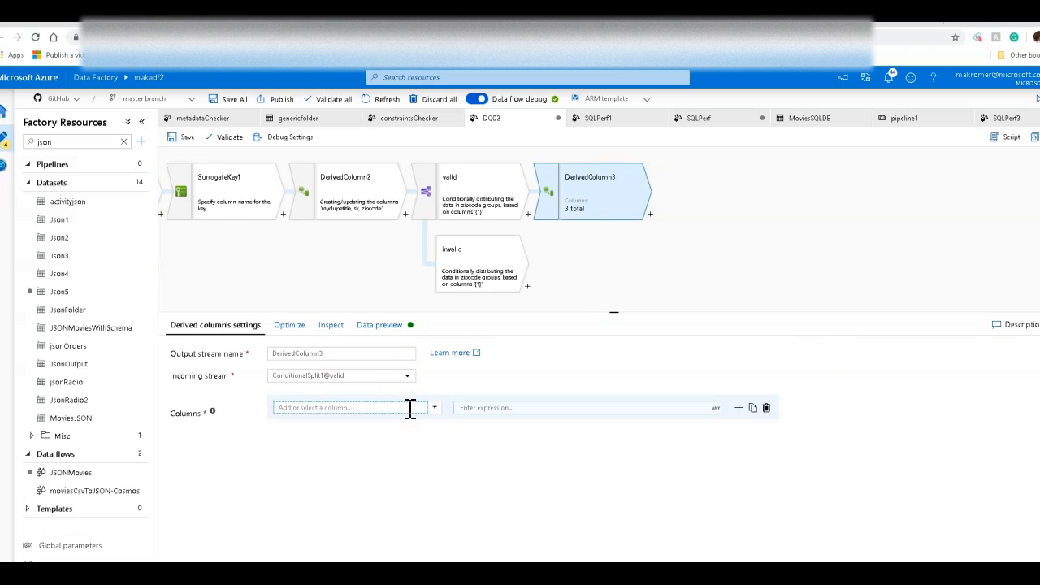
{"action": "left_click", "coordinate": [501, 407]}
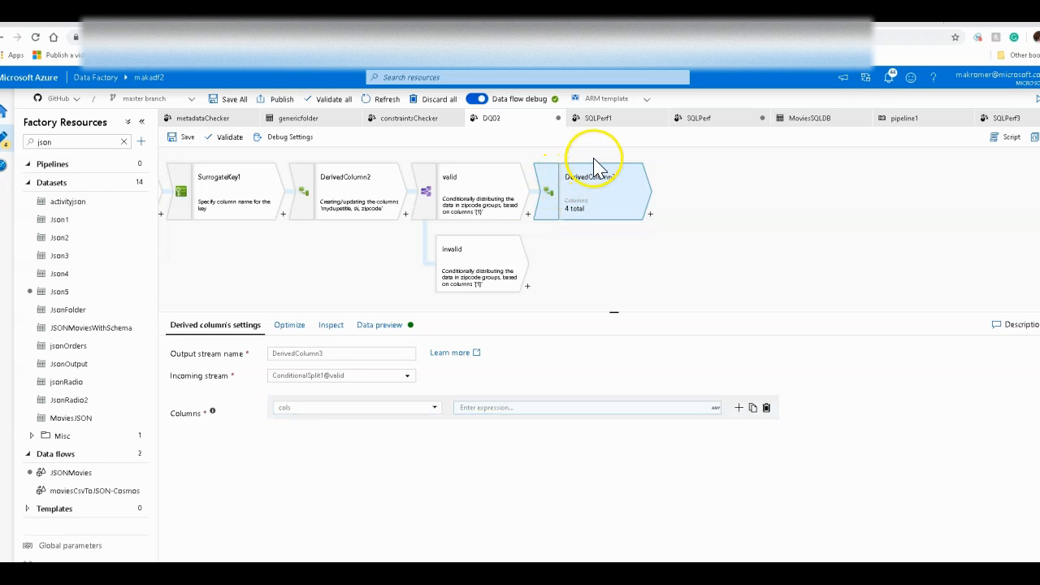
{"action": "left_click", "coordinate": [645, 153]}
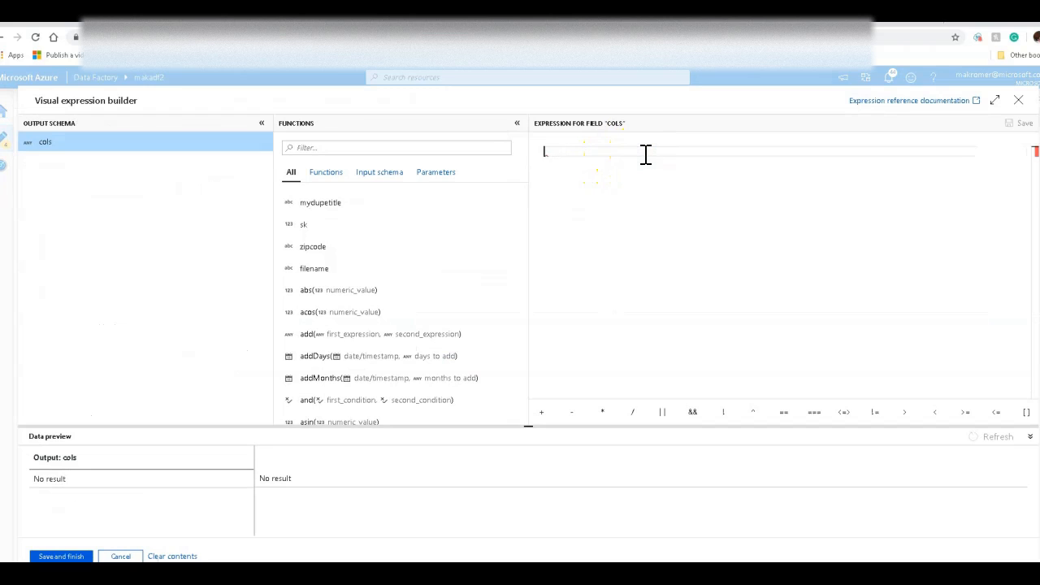
{"action": "type", "text": "colum"}
{"action": "key", "text": "Return"}
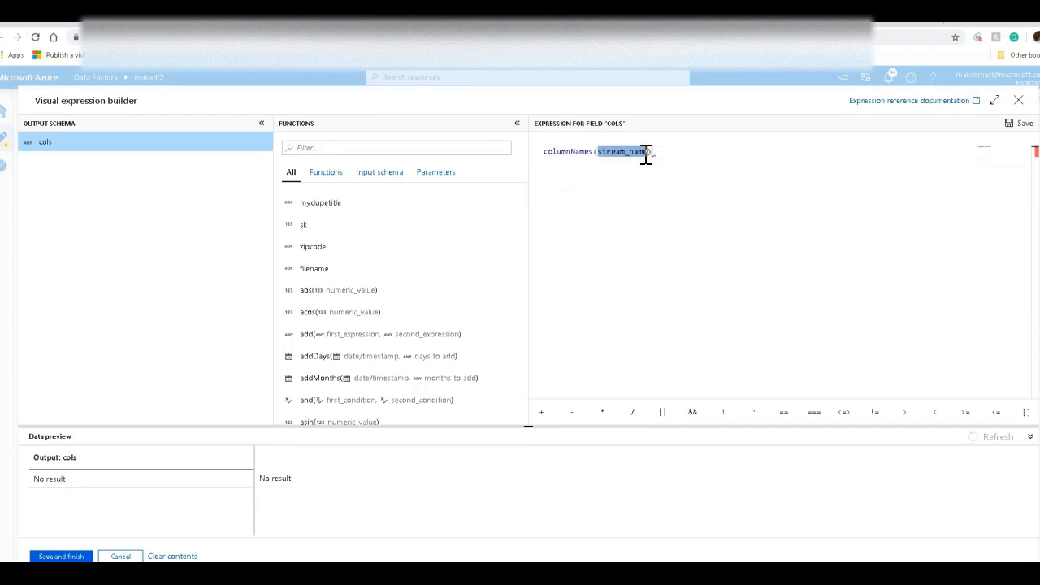
{"action": "key", "text": "BackSpace"}
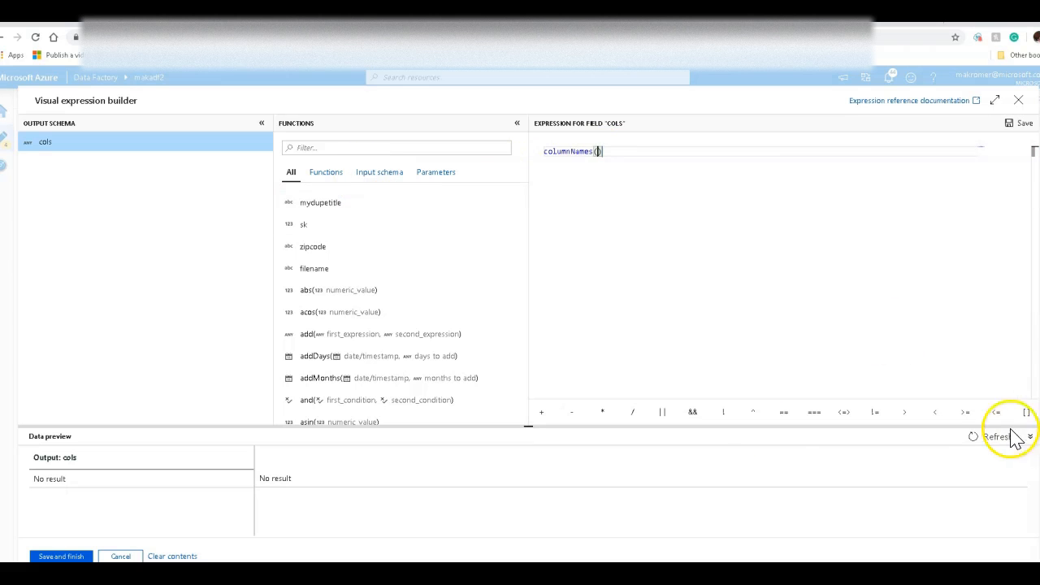
{"action": "left_click", "coordinate": [61, 556]}
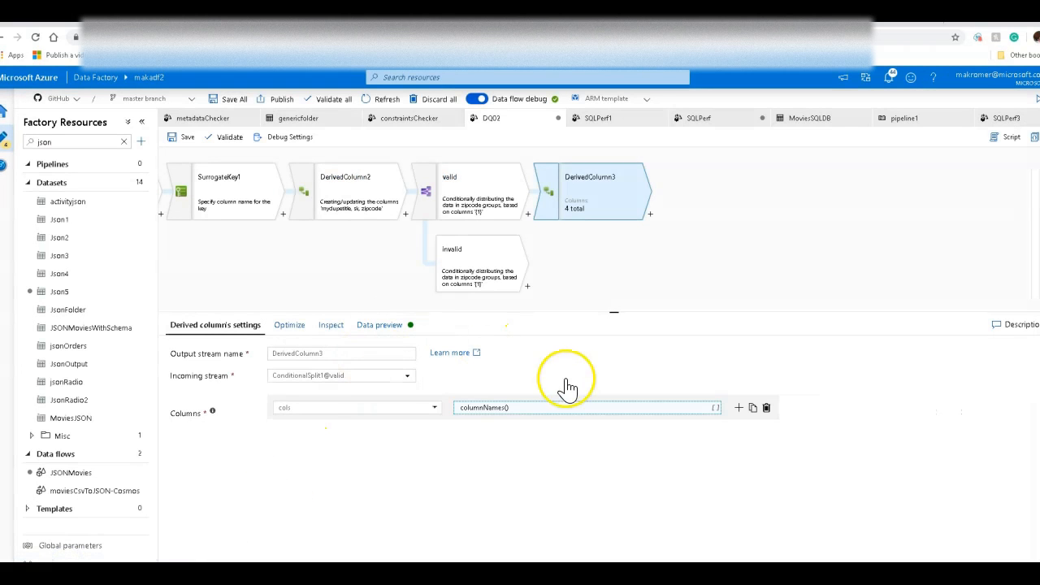
Step: Preview DerivedColumn3's output data and inspect the contents of the cols array column
{"action": "left_click", "coordinate": [392, 326]}
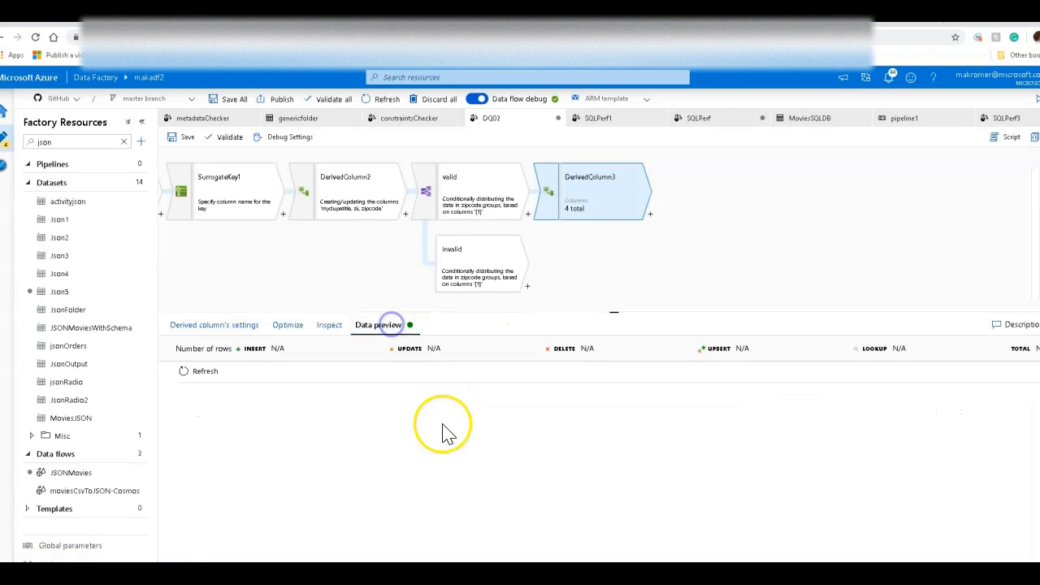
{"action": "left_click", "coordinate": [206, 377]}
{"action": "left_click_drag", "start_coordinate": [460, 310], "coordinate": [462, 252]}
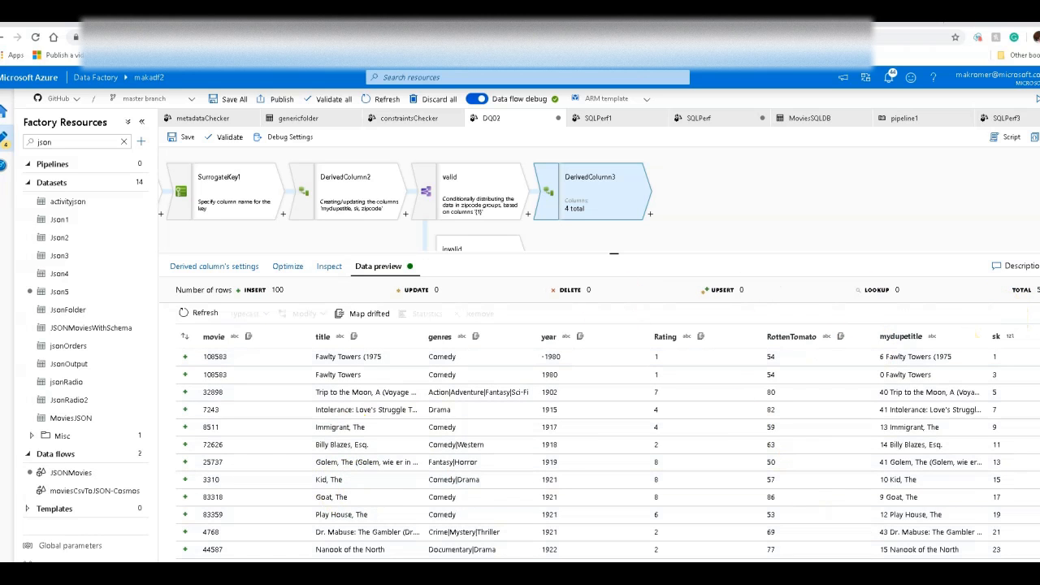
{"action": "scroll", "coordinate": [950, 361], "scroll_direction": "right", "scroll_amount": 5}
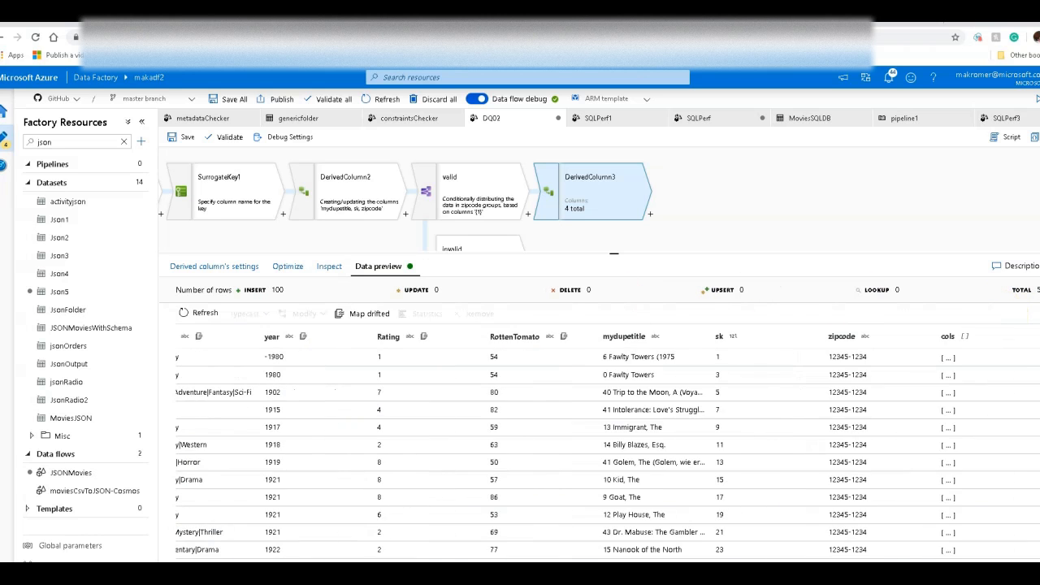
{"action": "left_click", "coordinate": [948, 358]}
{"action": "scroll", "coordinate": [885, 431], "scroll_direction": "down", "scroll_amount": 2}
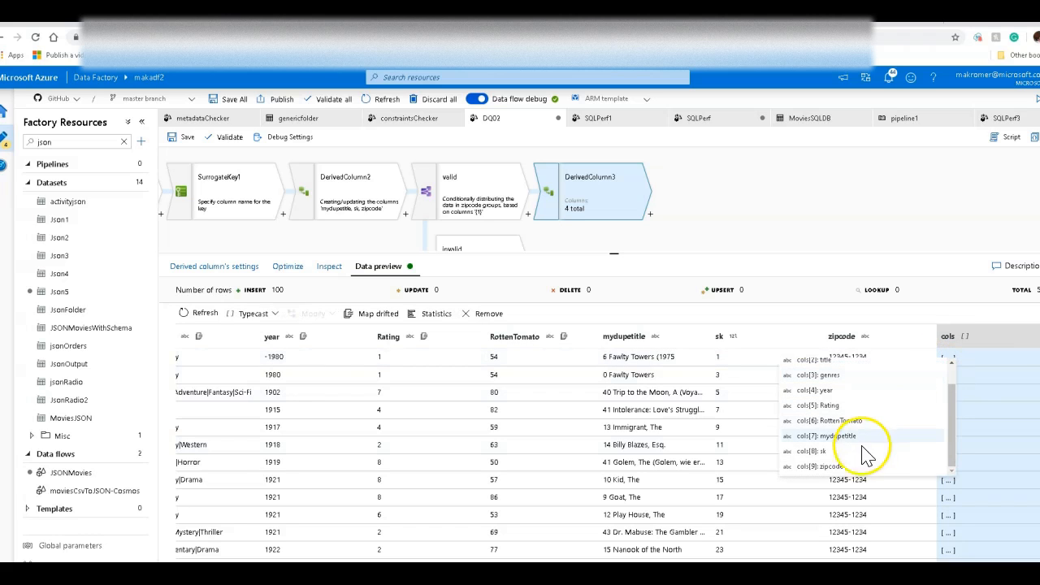
{"action": "scroll", "coordinate": [824, 443], "scroll_direction": "up", "scroll_amount": 1}
{"action": "scroll", "coordinate": [837, 423], "scroll_direction": "down", "scroll_amount": 1}
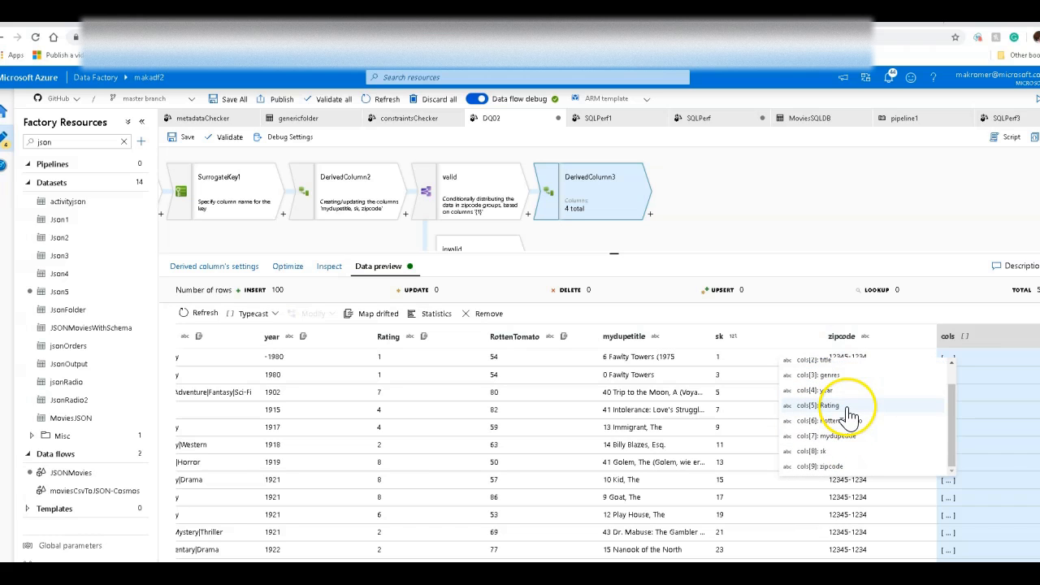
{"action": "left_click", "coordinate": [738, 195]}
{"action": "left_click_drag", "start_coordinate": [696, 254], "coordinate": [691, 301]}
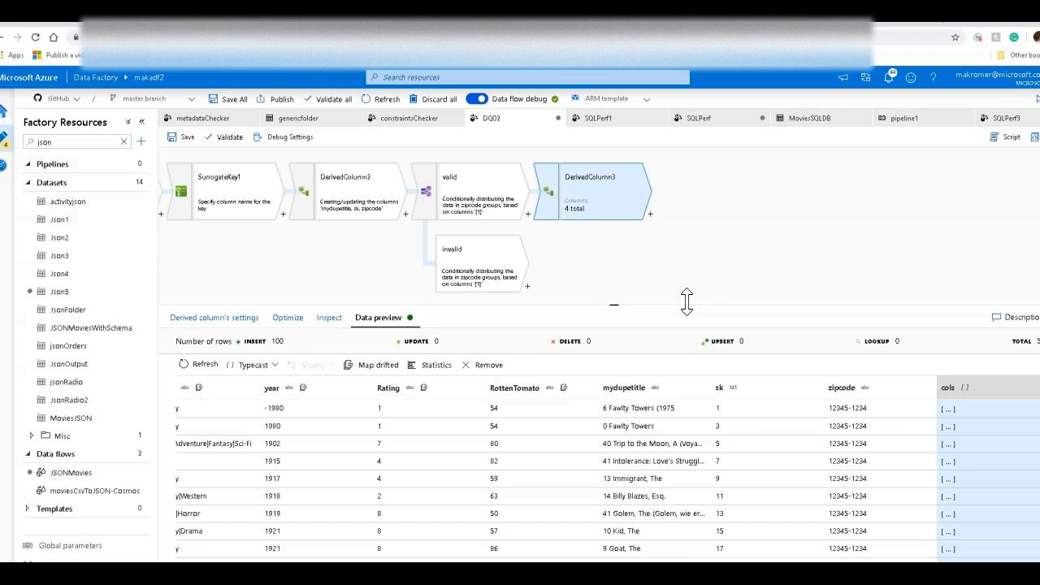
Step: Add a Filter transformation after DerivedColumn3 with the condition sk==1
{"action": "left_click", "coordinate": [649, 216]}
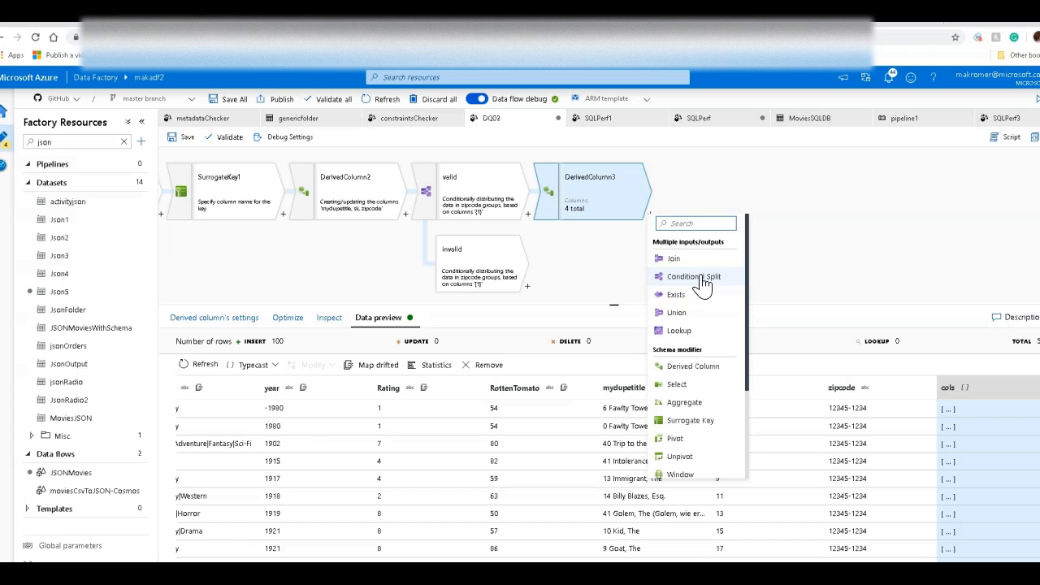
{"action": "scroll", "coordinate": [704, 343], "scroll_direction": "down", "scroll_amount": 3}
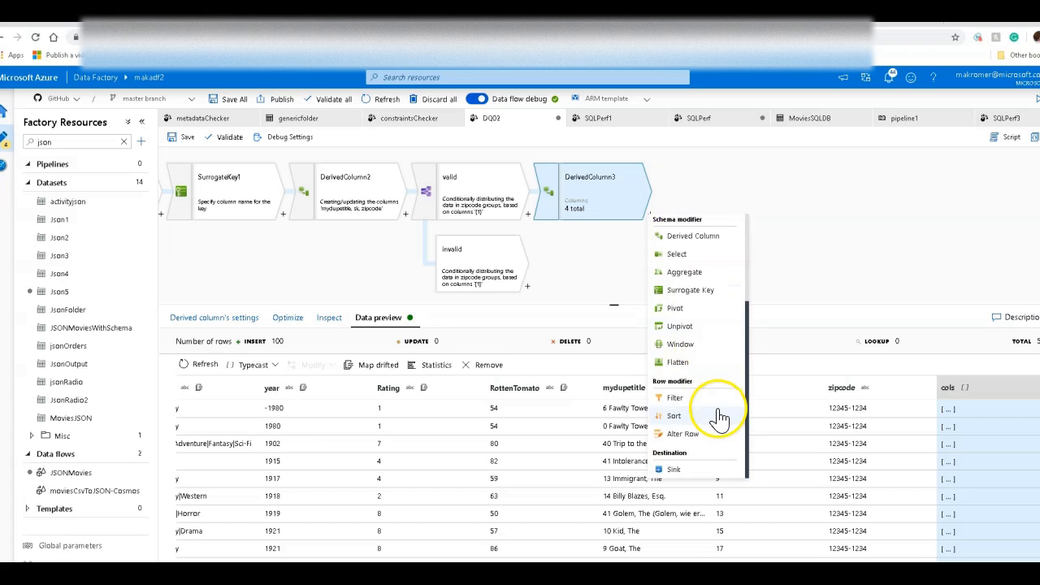
{"action": "left_click", "coordinate": [685, 398]}
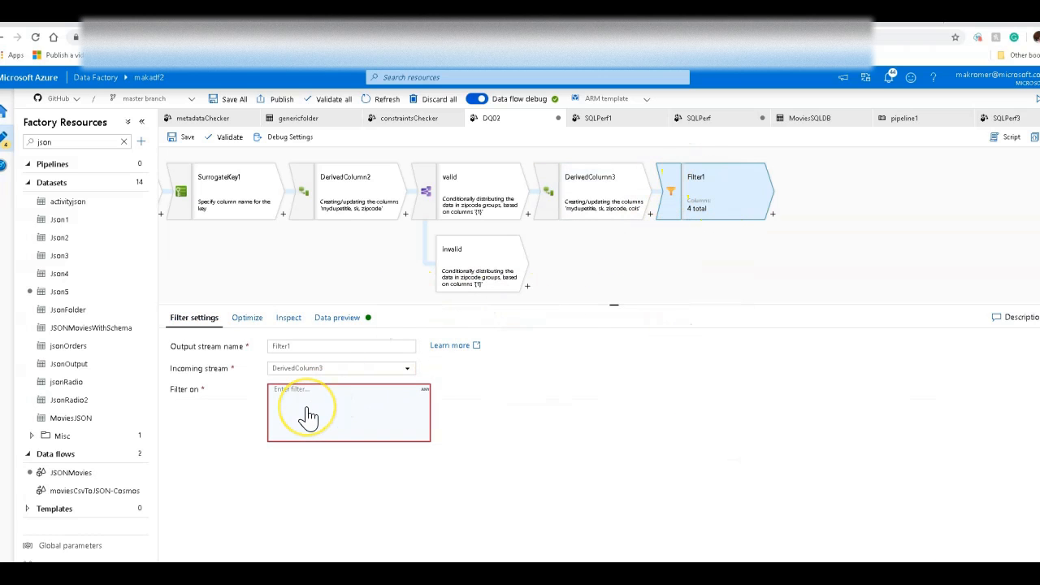
{"action": "left_click", "coordinate": [308, 417]}
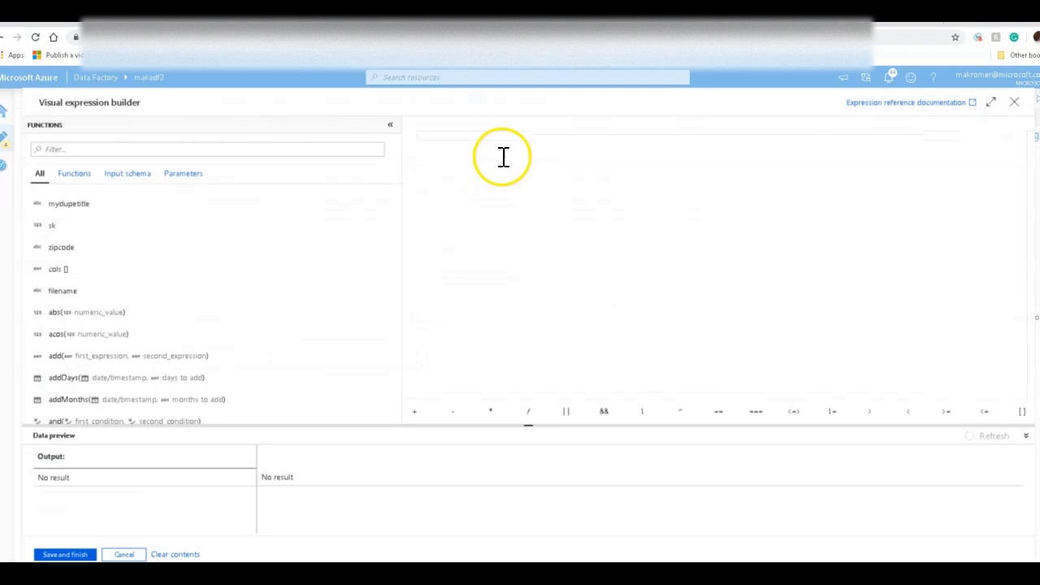
{"action": "type", "text": "sk==1"}
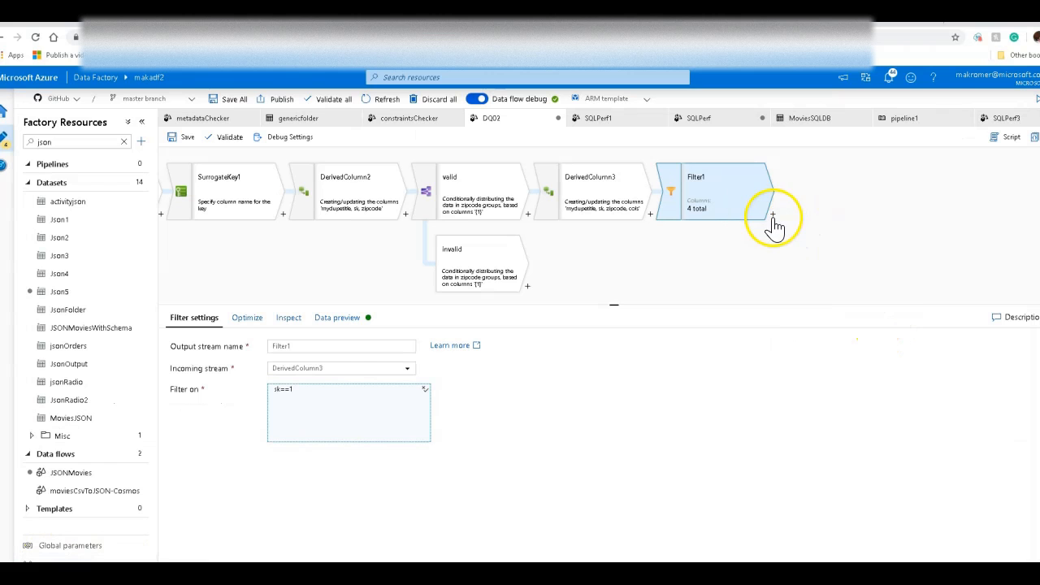
Step: Add a Flatten transformation after Filter1
{"action": "left_click", "coordinate": [772, 218]}
{"action": "scroll", "coordinate": [824, 374], "scroll_direction": "down", "scroll_amount": 1}
{"action": "scroll", "coordinate": [826, 402], "scroll_direction": "down", "scroll_amount": 1}
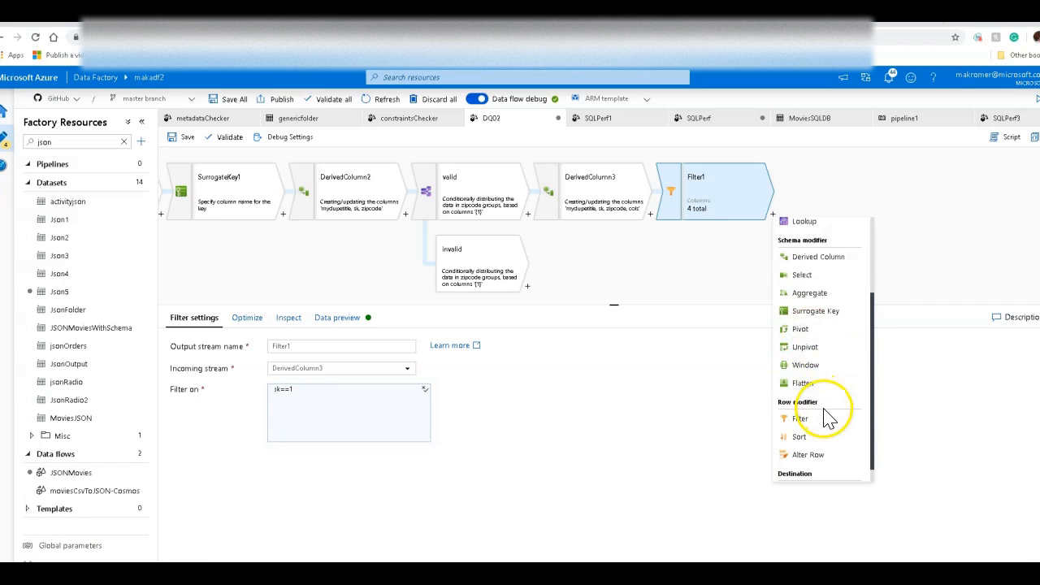
{"action": "scroll", "coordinate": [812, 410], "scroll_direction": "down", "scroll_amount": 1}
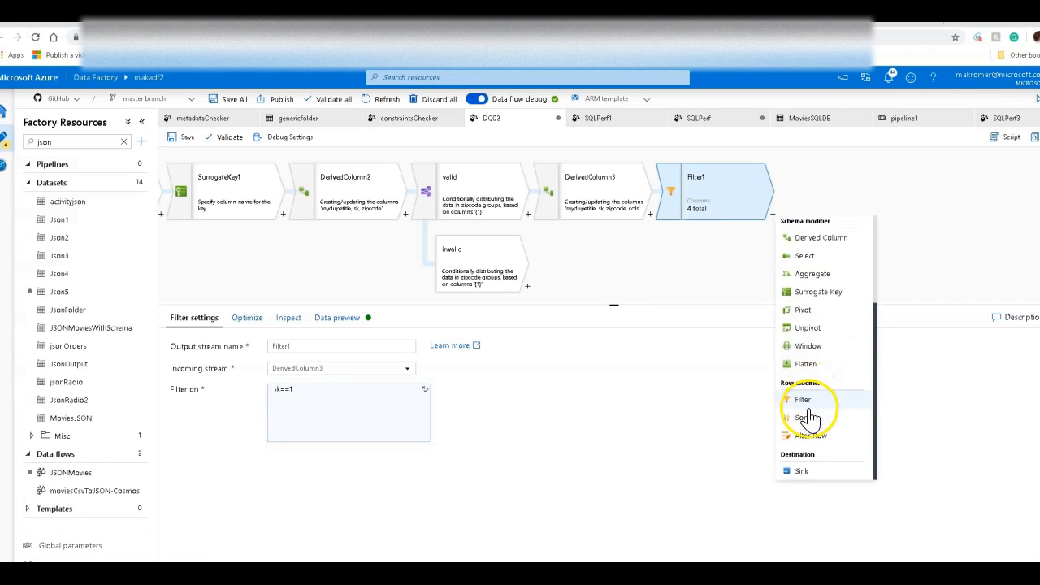
{"action": "left_click", "coordinate": [806, 362]}
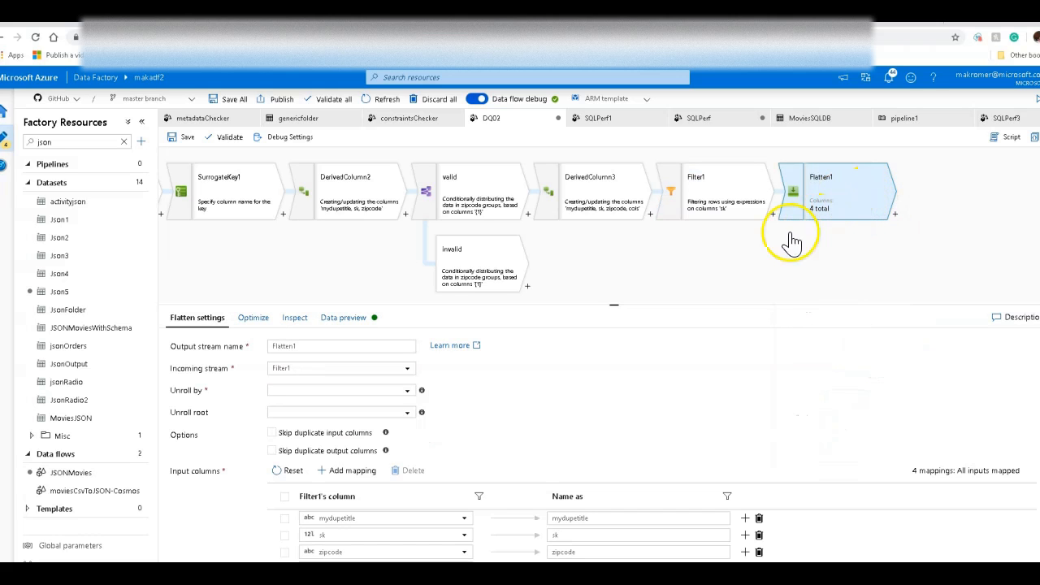
{"action": "left_click_drag", "start_coordinate": [745, 304], "coordinate": [759, 235]}
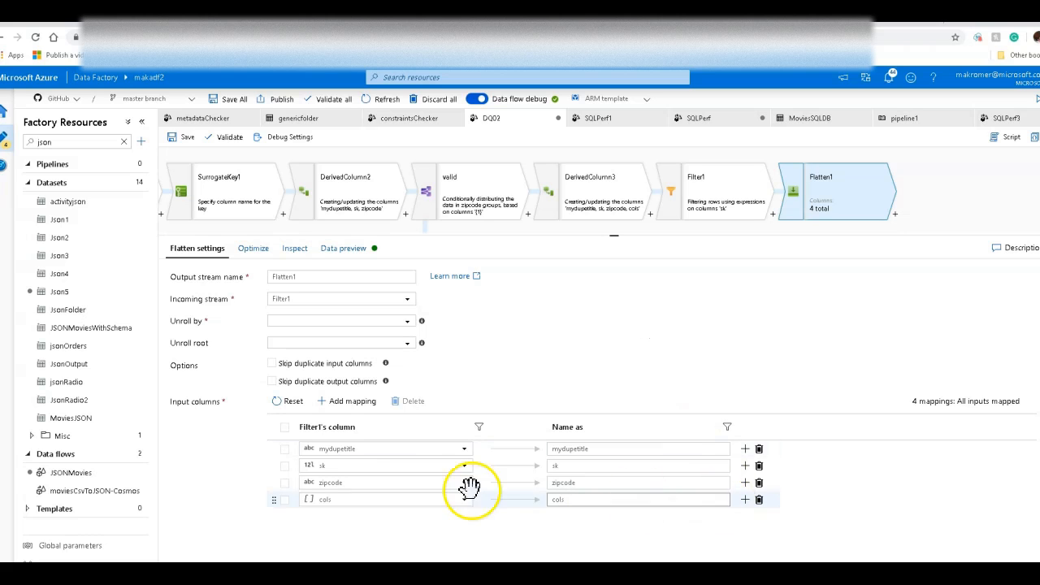
Step: Remove the mydupetitle, sk and zipcode input column mappings from the Flatten transformation
{"action": "left_click", "coordinate": [759, 448]}
{"action": "left_click", "coordinate": [758, 448]}
{"action": "left_click", "coordinate": [758, 449]}
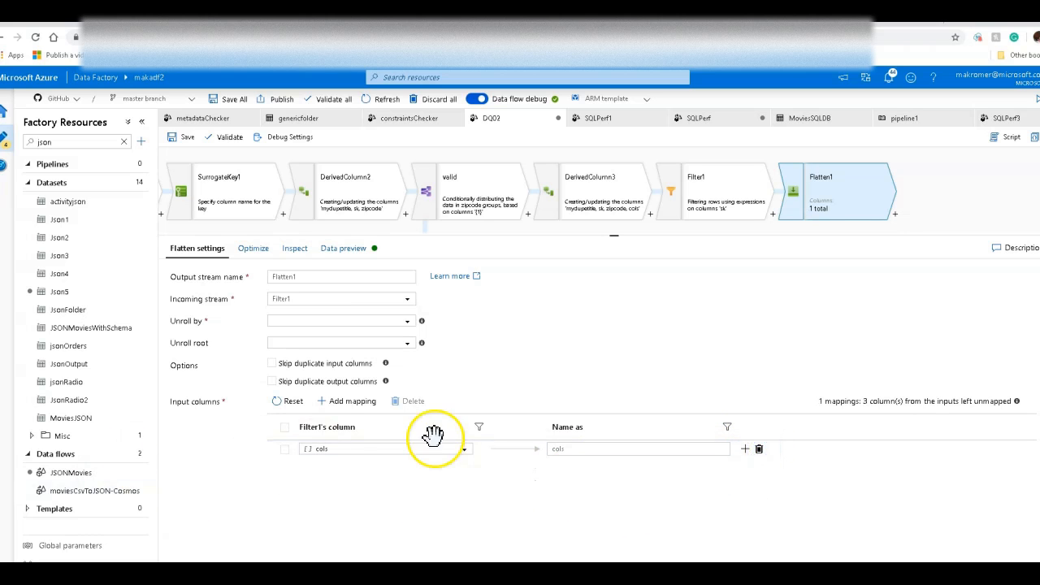
Step: Set the Flatten transformation to unroll by cols and open its data preview
{"action": "left_click", "coordinate": [407, 321]}
{"action": "left_click", "coordinate": [291, 391]}
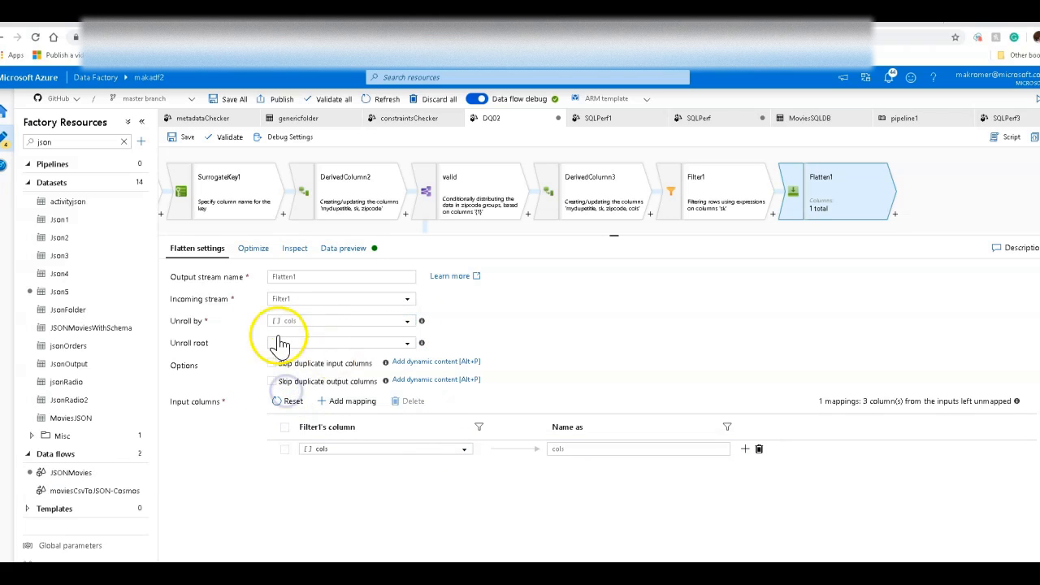
{"action": "left_click", "coordinate": [345, 249]}
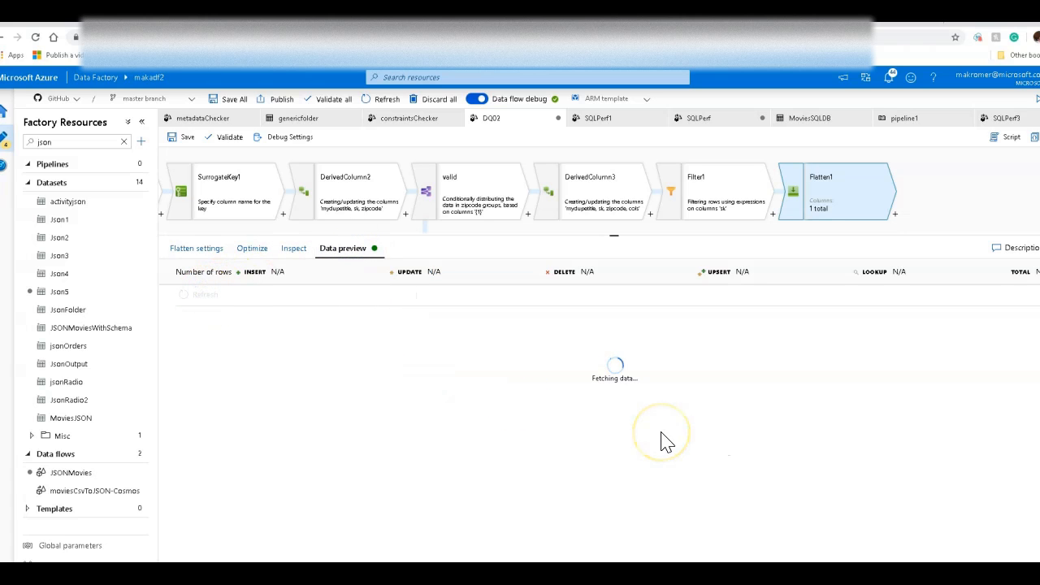